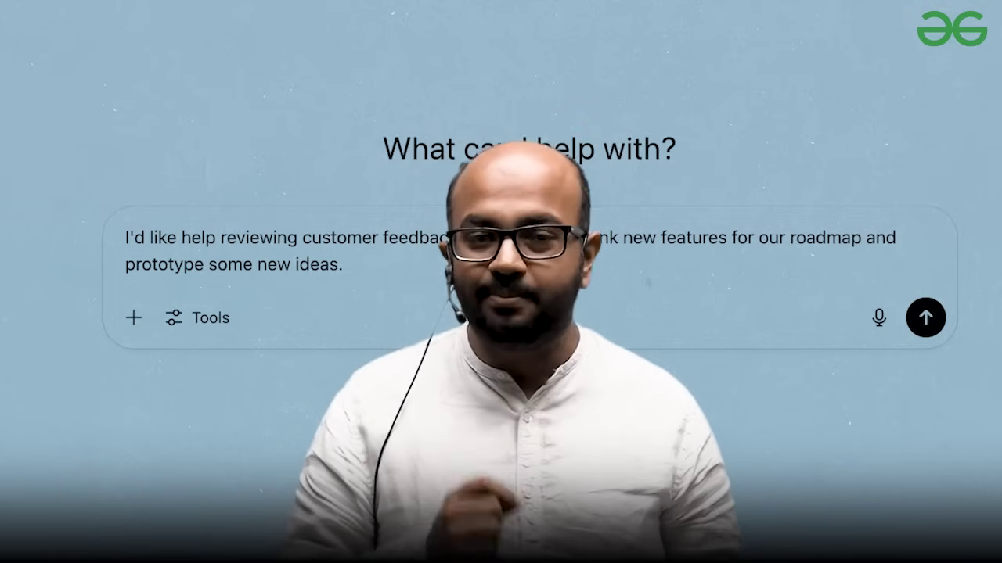
# Send the request for help using customer feedback to shape roadmap features and prototype ideas
pyautogui.press('Return')
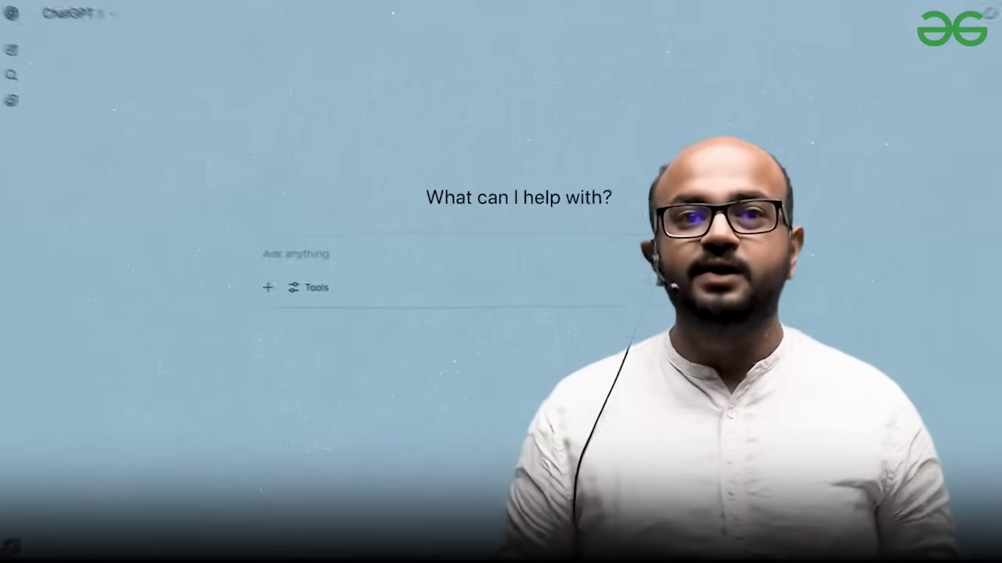
# Enter the stack-ranking feedback request, review the reasoning, then send the PRD request and a follow-up prompt
pyautogui.write("I'd like help reviewing customer feedback.  Help to stack rank new features, build a roadmap and prototype some new ideas.")
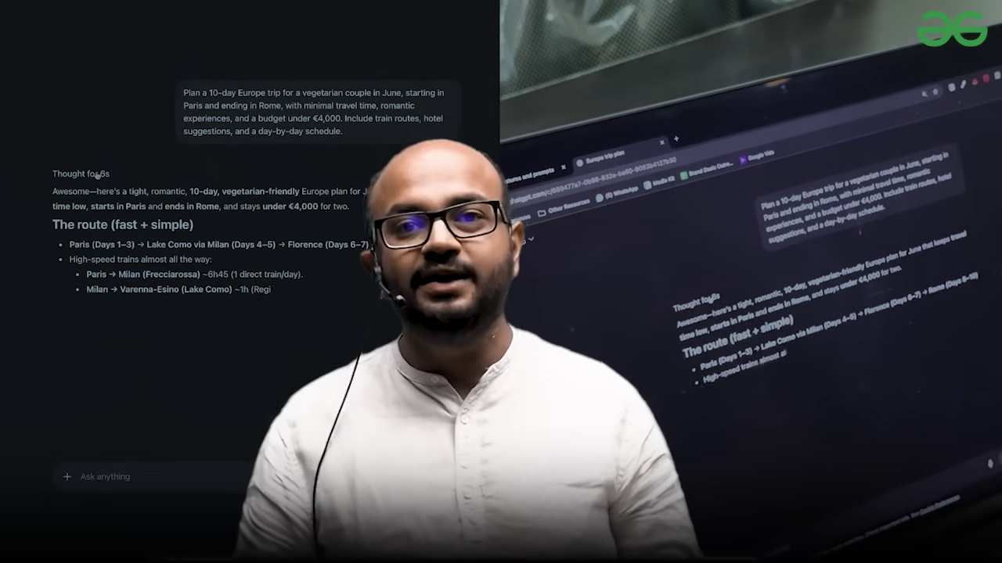
pyautogui.click(98, 175)
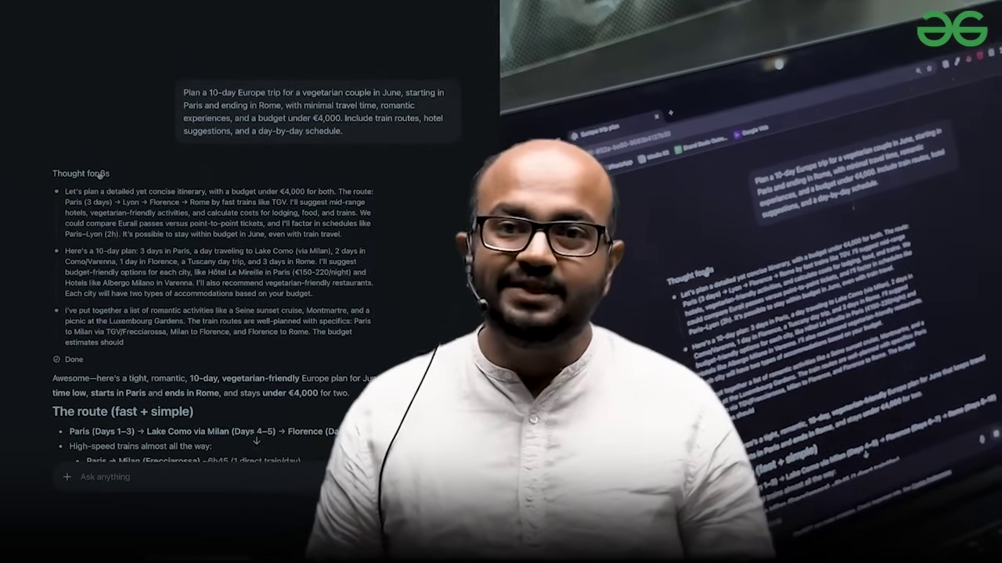
pyautogui.scroll(-1, 102, 174)
pyautogui.scroll(-2, 251, 258)
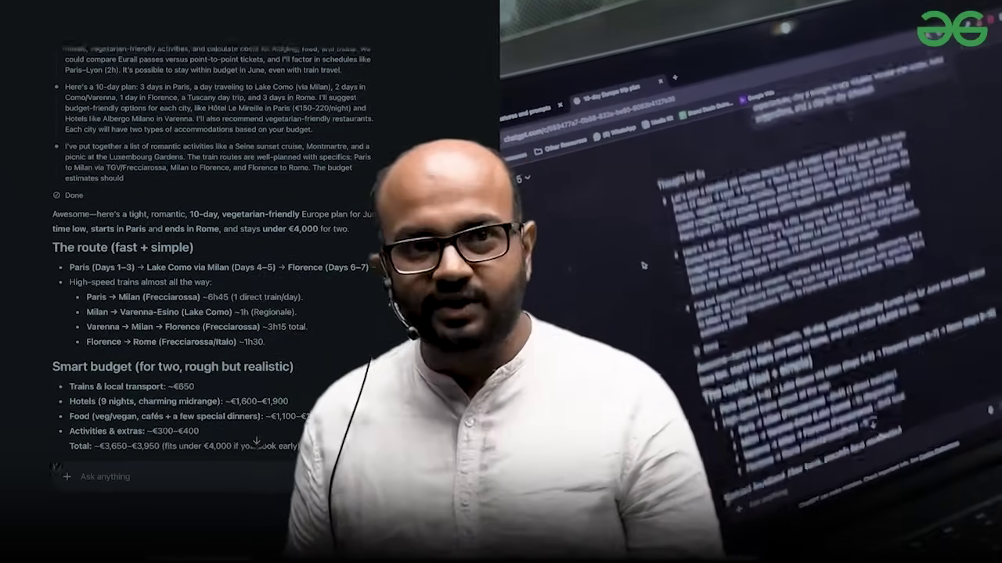
pyautogui.scroll(-1, 250, 258)
pyautogui.scroll(-1, 250, 258)
pyautogui.scroll(-1, 251, 258)
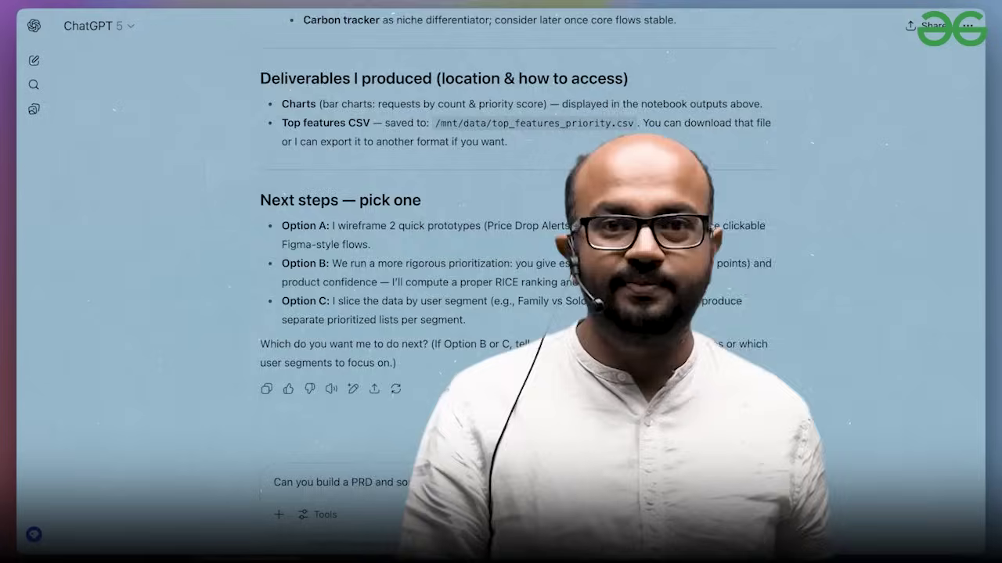
pyautogui.press('Return')
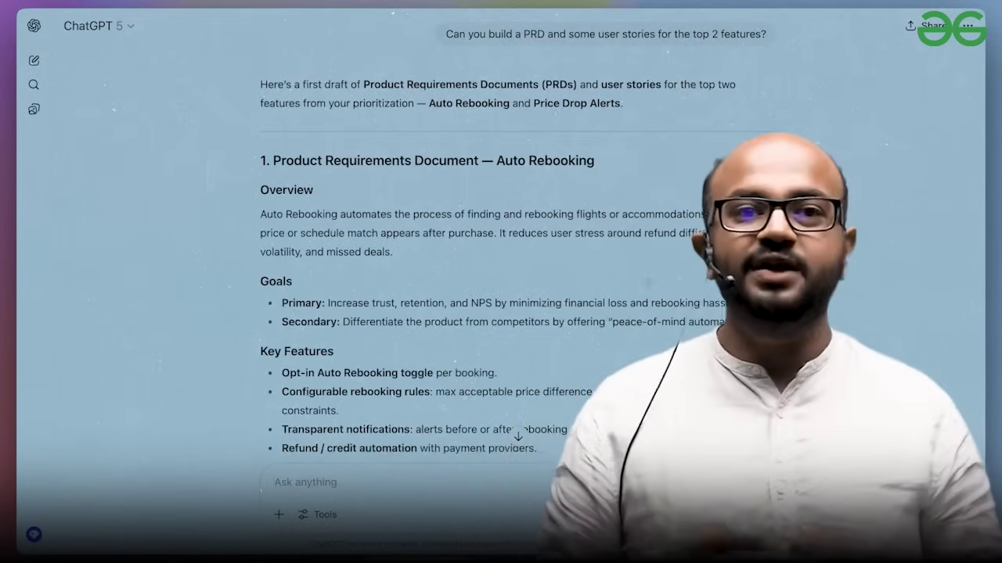
pyautogui.press('Return')
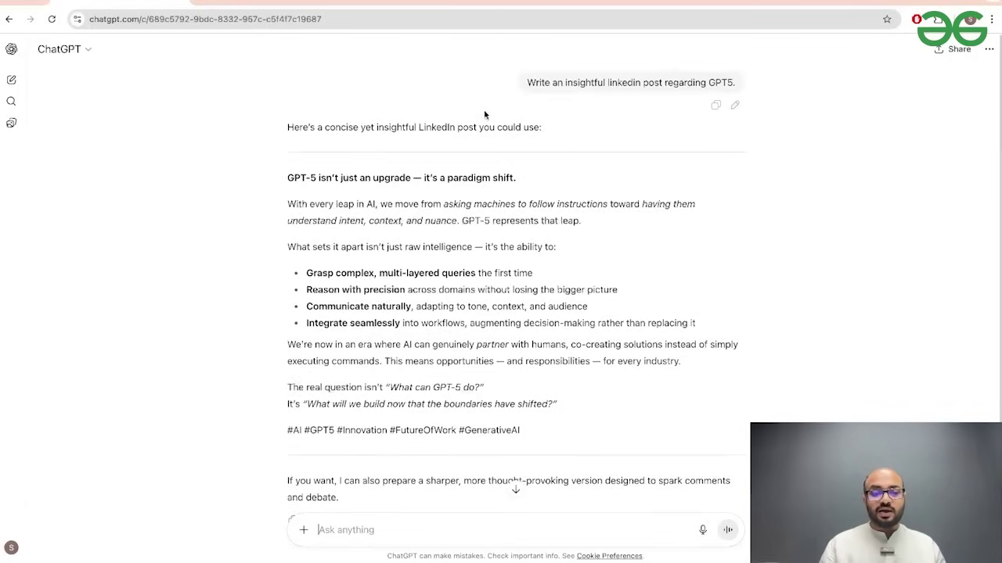
# Scroll to the end of the GPT-5 LinkedIn post reply
pyautogui.scroll(-1, 469, 470)
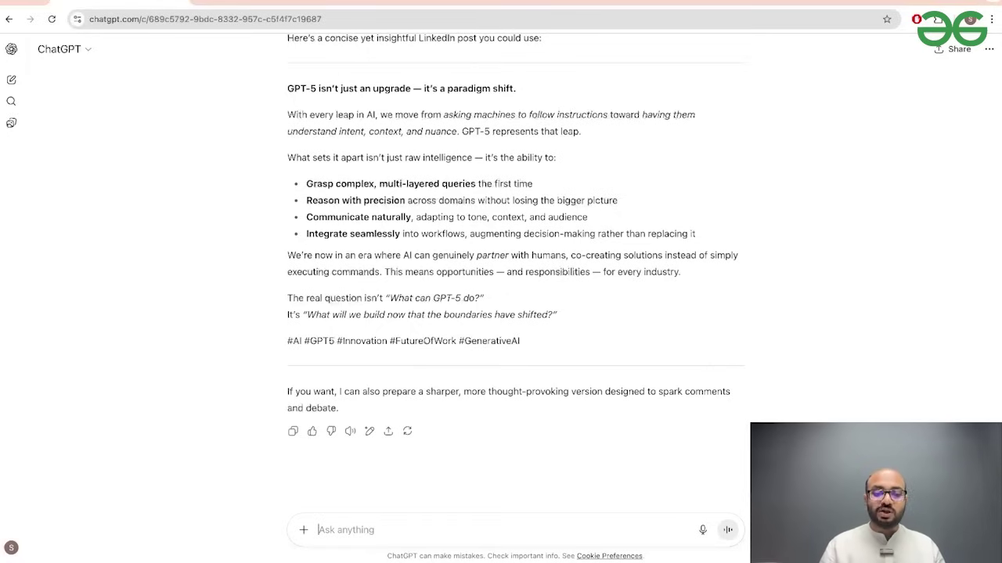
# Paste and send the professional job-inquiry email request
pyautogui.write('Help me write a professional mail to an organisation. I am checking to see if there any job opportunity available in the organisation.')
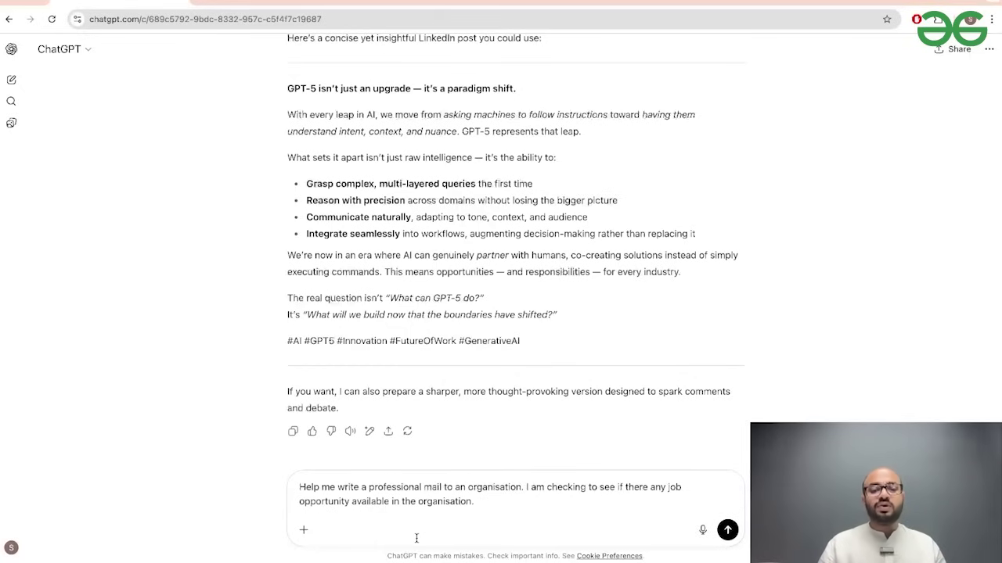
pyautogui.press('Return')
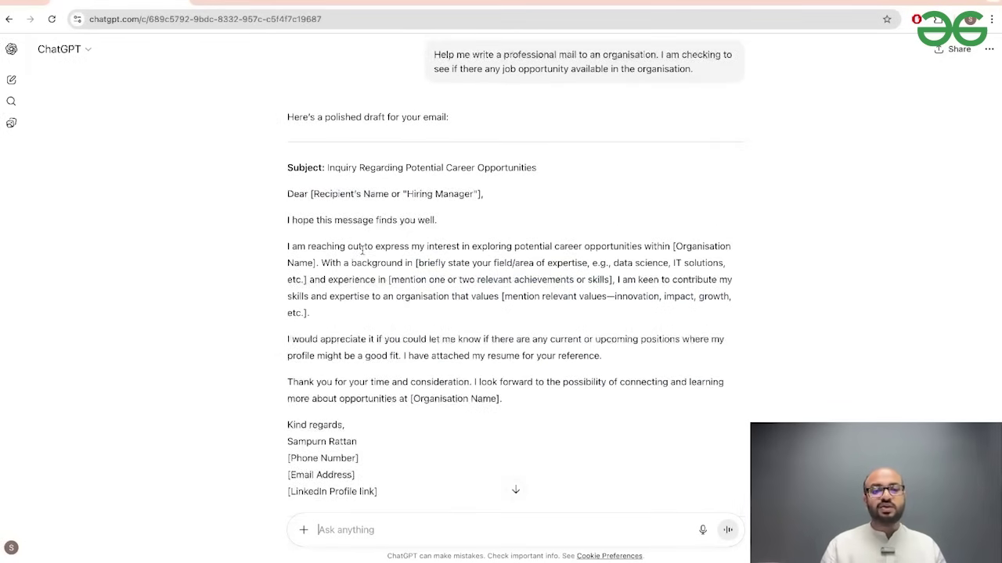
pyautogui.scroll(-1, 362, 250)
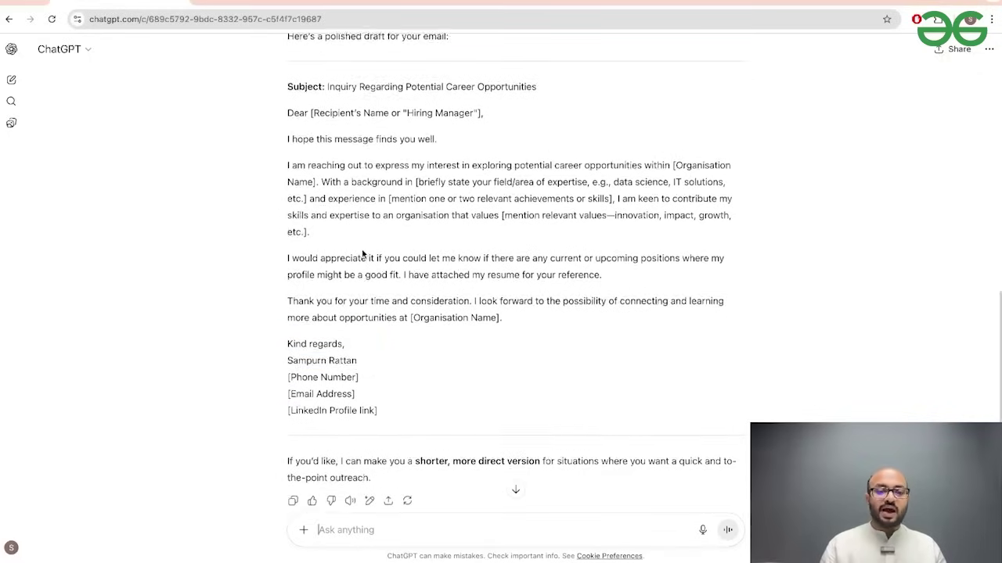
# Highlight the signature name and the offer of a shorter, more direct email version
pyautogui.moveTo(286, 349); pyautogui.dragTo(369, 353)
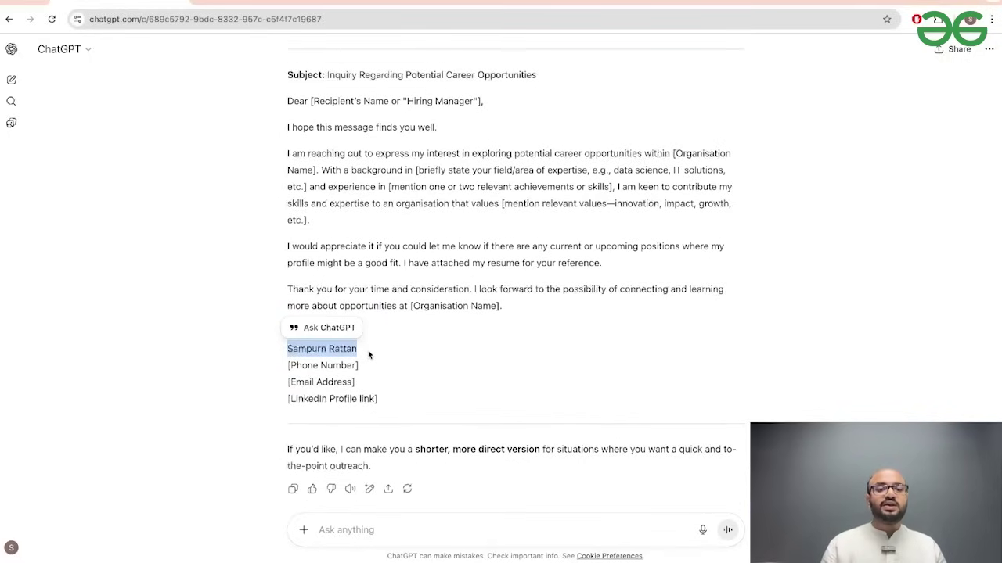
pyautogui.click(368, 353)
pyautogui.scroll(-1, 364, 360)
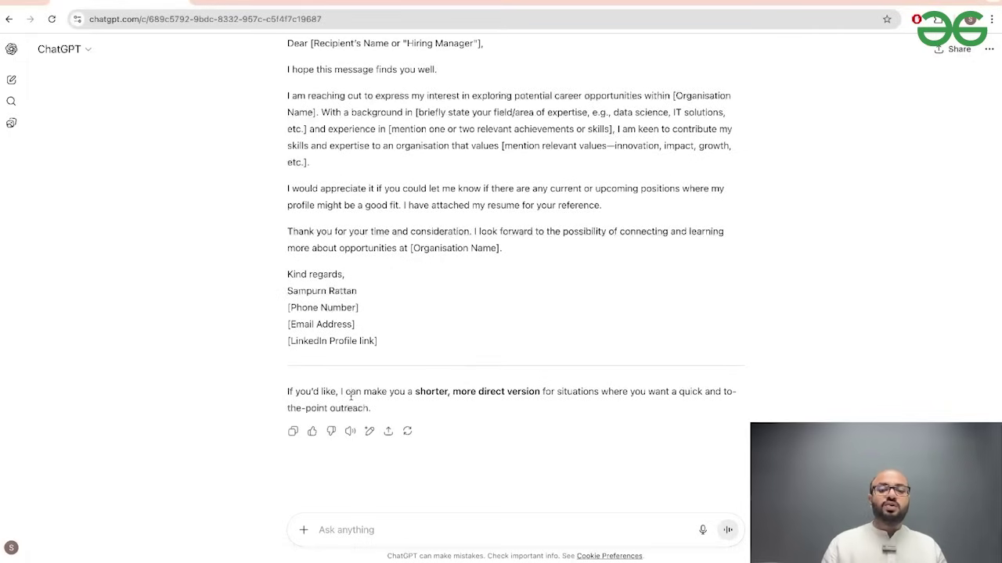
pyautogui.moveTo(416, 392); pyautogui.dragTo(543, 391)
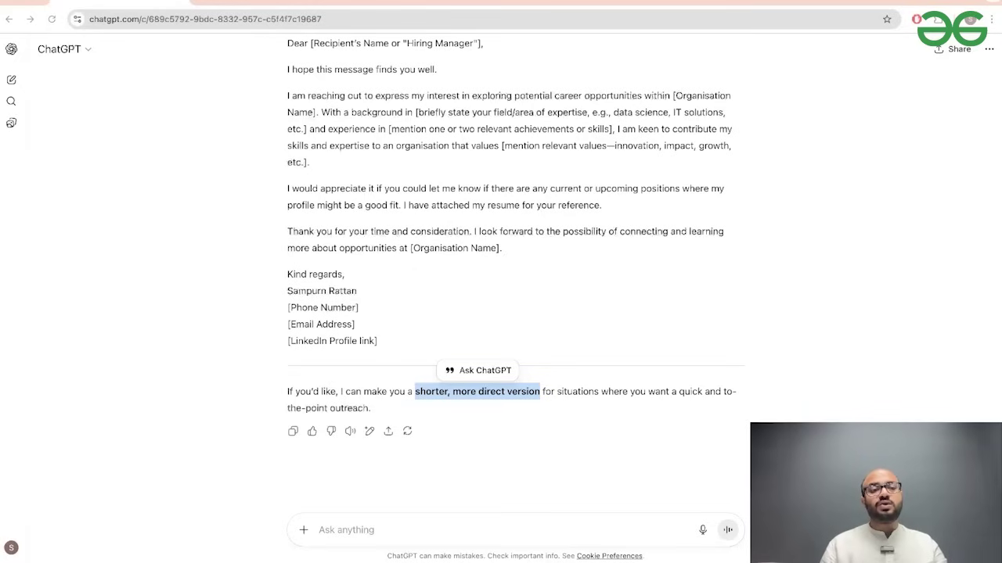
pyautogui.click(320, 530)
pyautogui.write('Create a python scripts that helps me retrieve the top github repositories for AI by number of stars.')
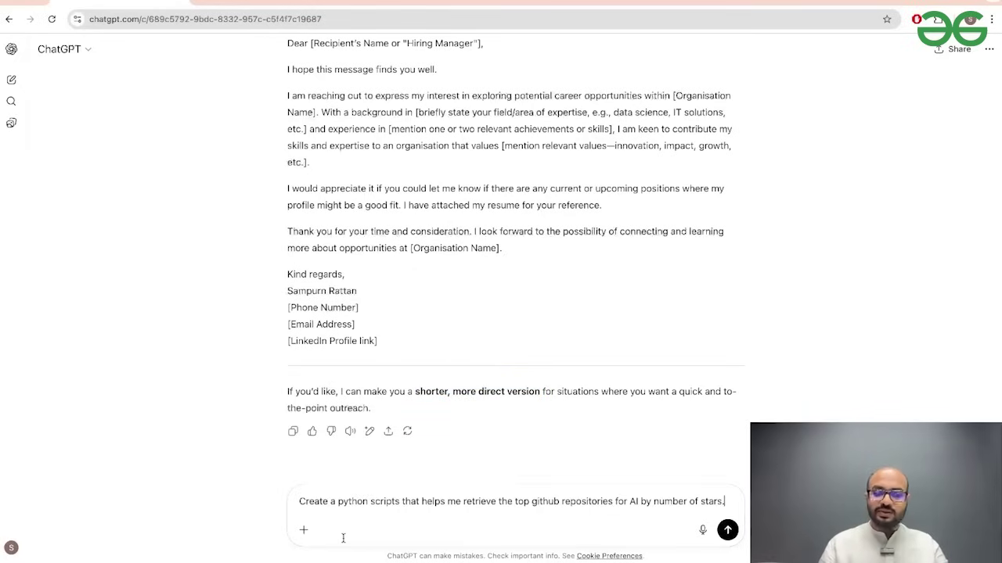
pyautogui.press('Return')
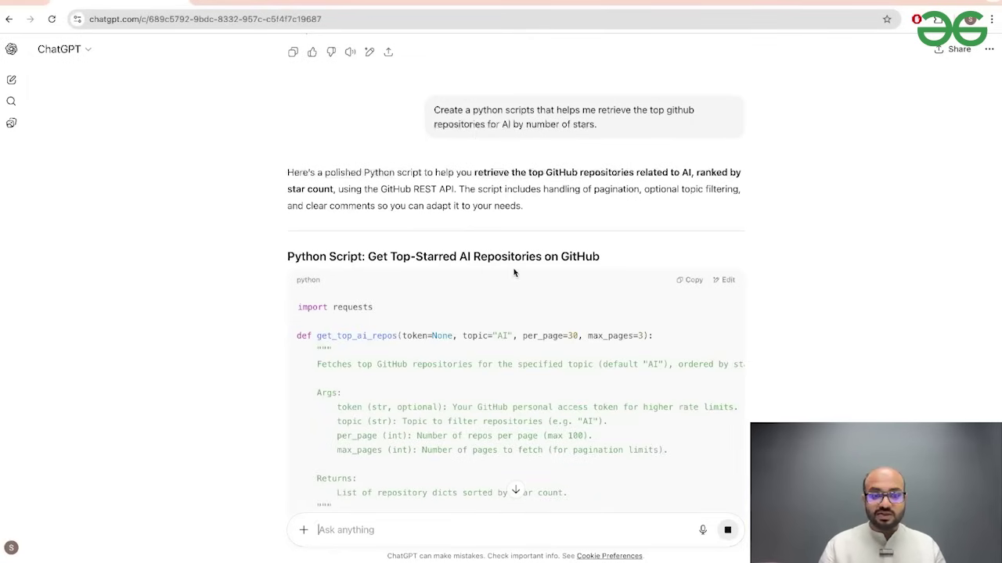
pyautogui.scroll(-1, 515, 272)
pyautogui.scroll(-2, 514, 270)
pyautogui.scroll(-2, 514, 268)
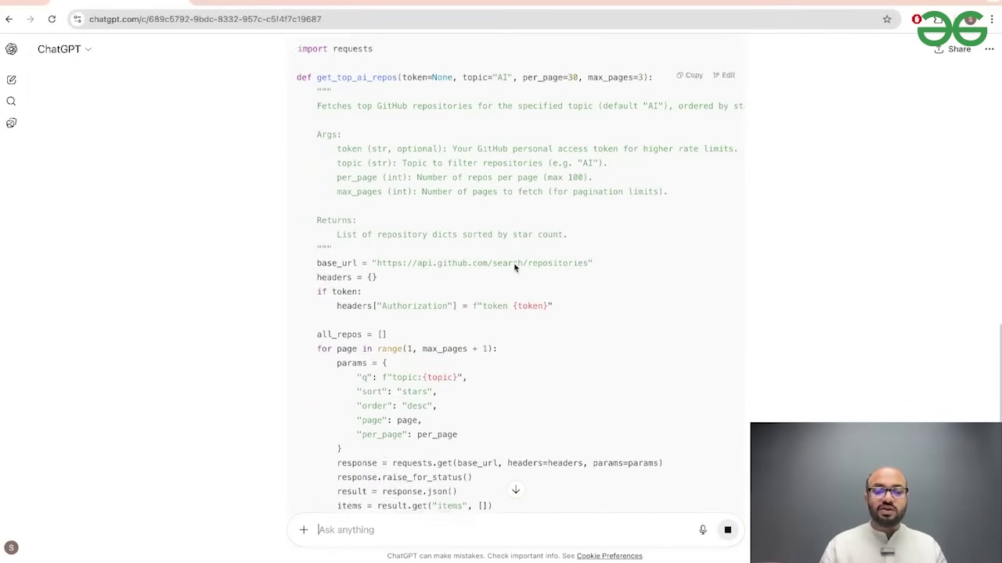
pyautogui.scroll(-1, 515, 268)
pyautogui.scroll(2, 514, 269)
pyautogui.scroll(5, 392, 281)
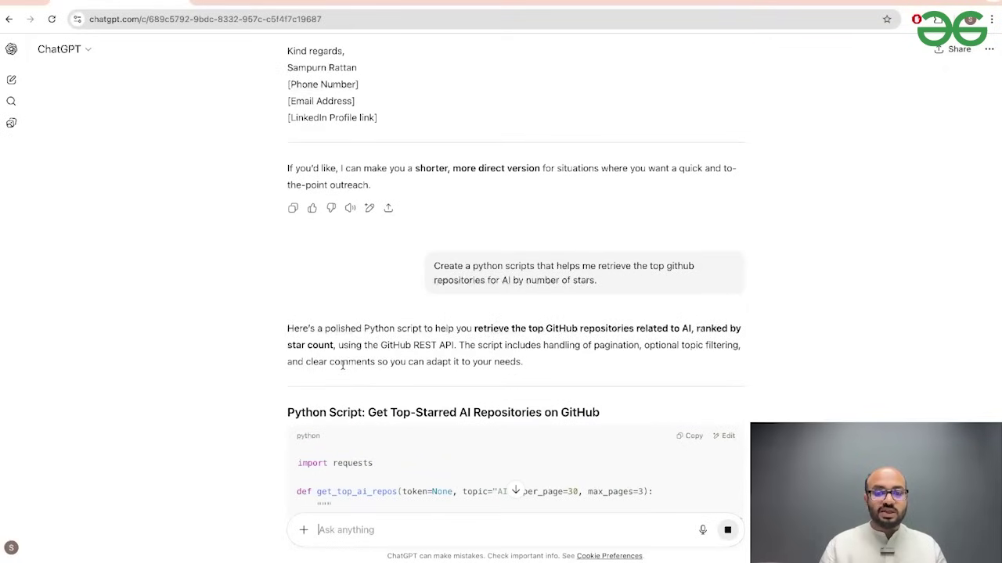
pyautogui.scroll(-2, 341, 329)
pyautogui.scroll(-2, 342, 367)
pyautogui.scroll(-2, 342, 367)
pyautogui.scroll(-3, 342, 366)
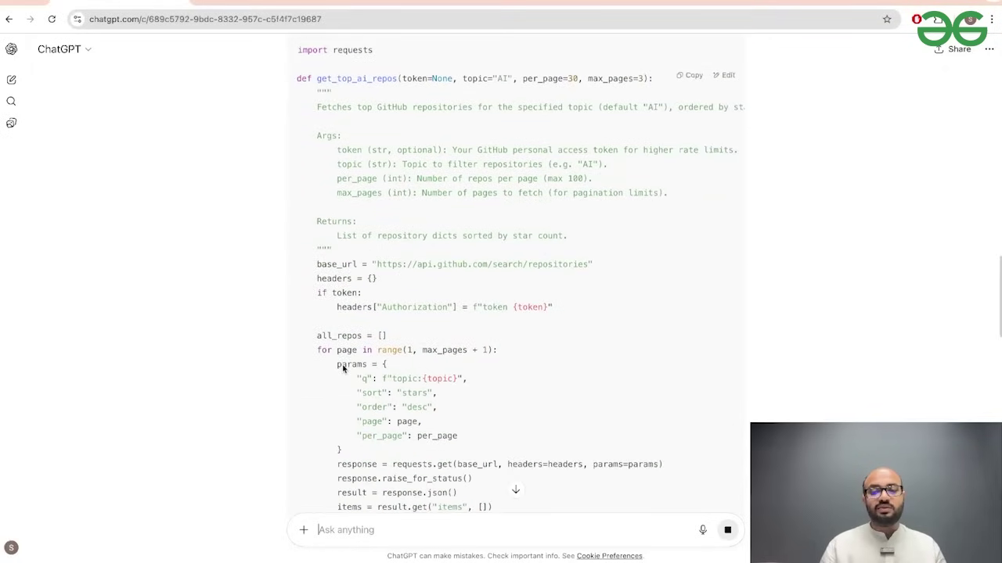
pyautogui.scroll(-1, 342, 365)
pyautogui.scroll(-1, 342, 365)
pyautogui.scroll(-3, 342, 366)
pyautogui.scroll(-3, 342, 366)
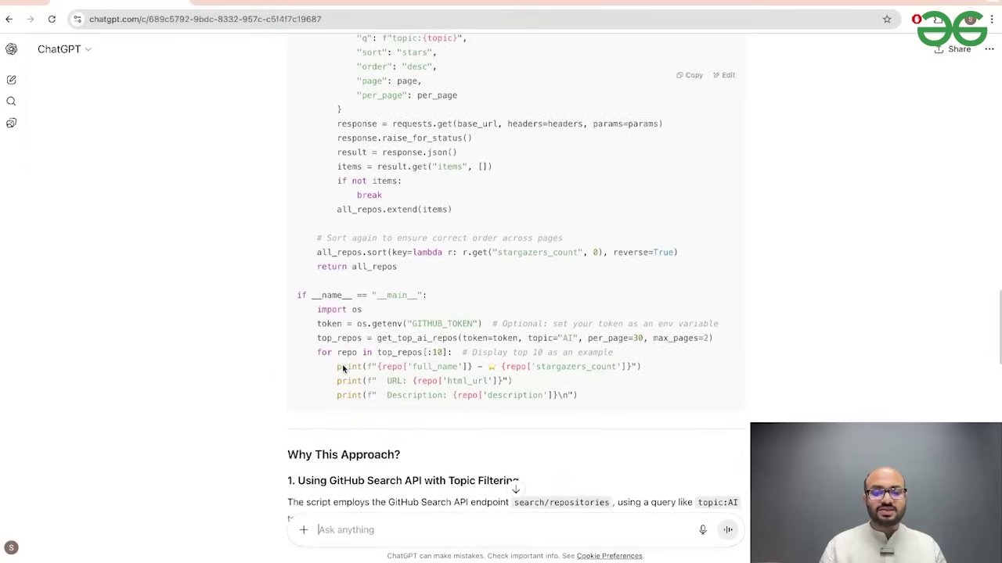
pyautogui.scroll(-1, 341, 368)
pyautogui.scroll(-2, 342, 366)
pyautogui.scroll(-2, 295, 339)
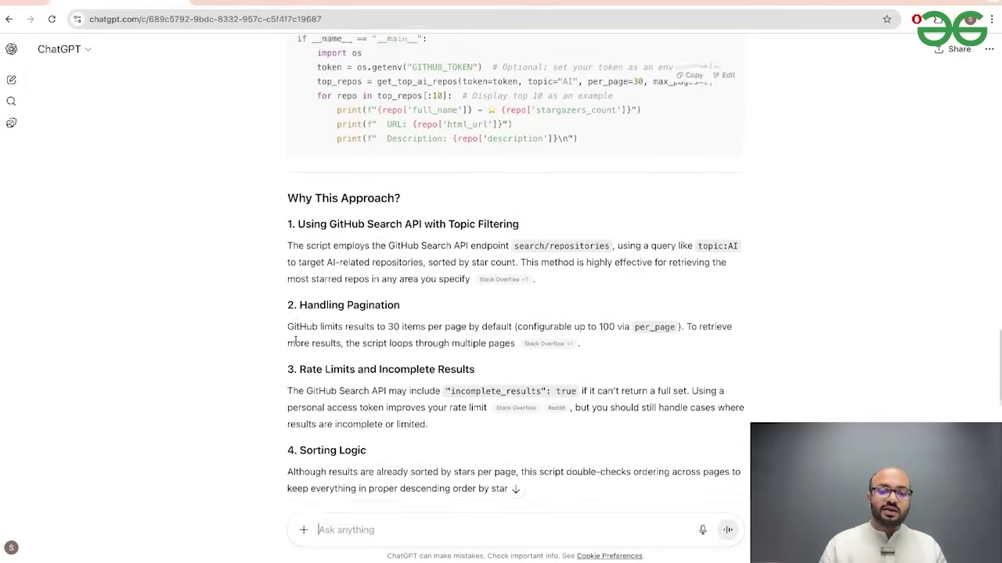
pyautogui.scroll(-1, 295, 338)
pyautogui.moveTo(290, 154); pyautogui.dragTo(448, 422)
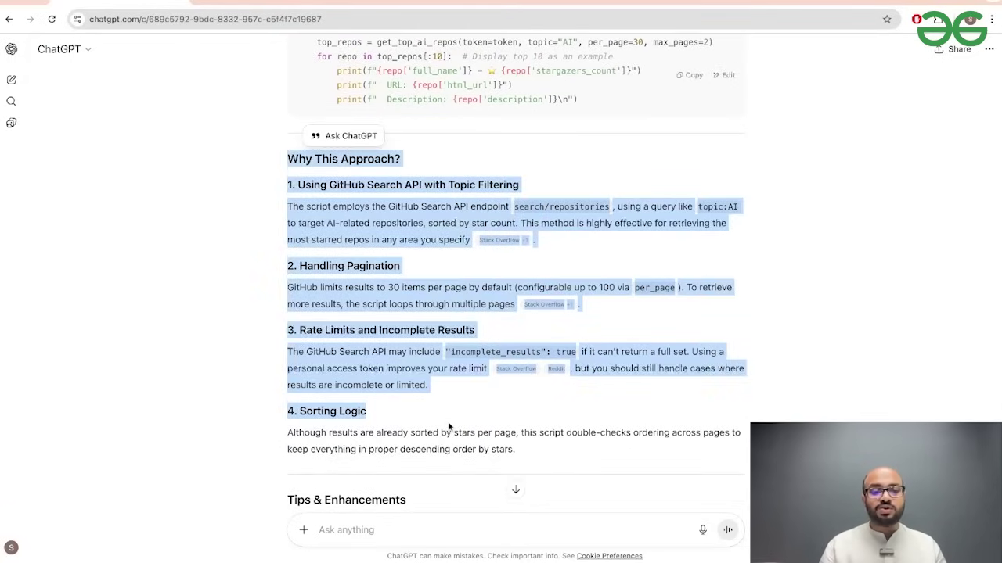
pyautogui.scroll(-2, 449, 422)
pyautogui.scroll(-2, 391, 391)
pyautogui.moveTo(290, 332); pyautogui.dragTo(451, 352)
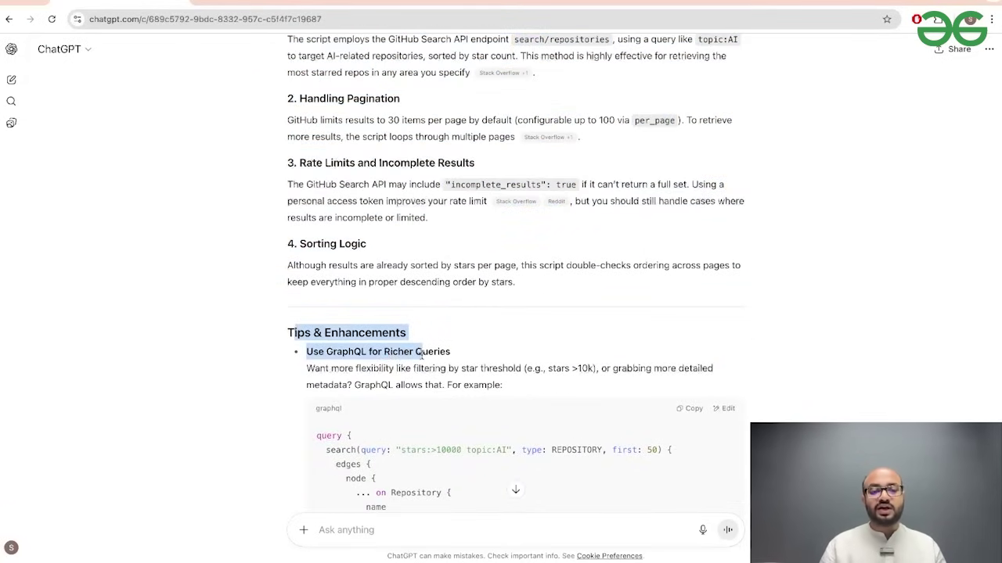
pyautogui.scroll(-6, 422, 355)
pyautogui.scroll(-1, 422, 355)
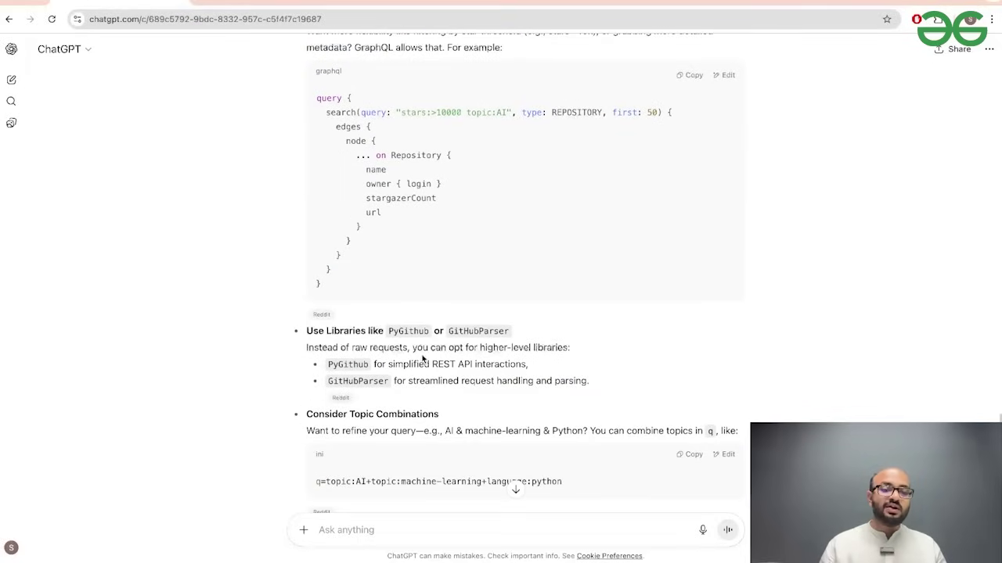
pyautogui.scroll(-1, 340, 419)
pyautogui.scroll(-2, 340, 419)
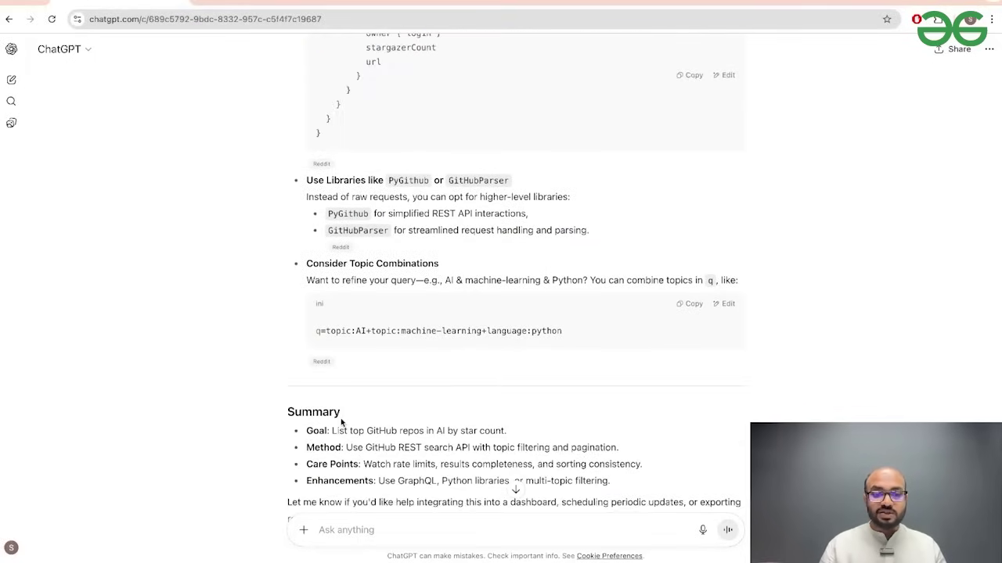
pyautogui.scroll(-1, 340, 418)
pyautogui.scroll(-1, 321, 375)
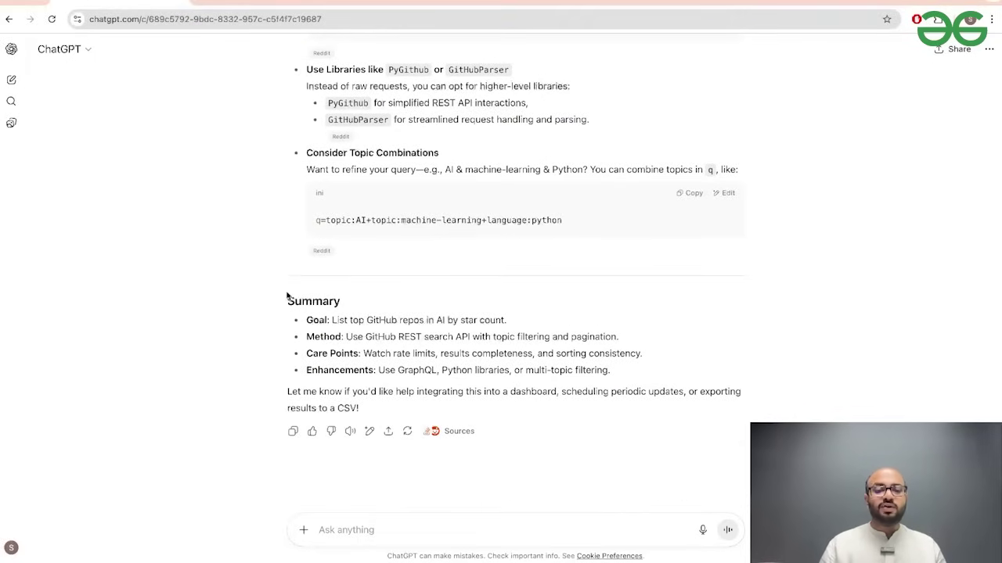
pyautogui.moveTo(286, 296); pyautogui.dragTo(377, 403)
pyautogui.click(377, 403)
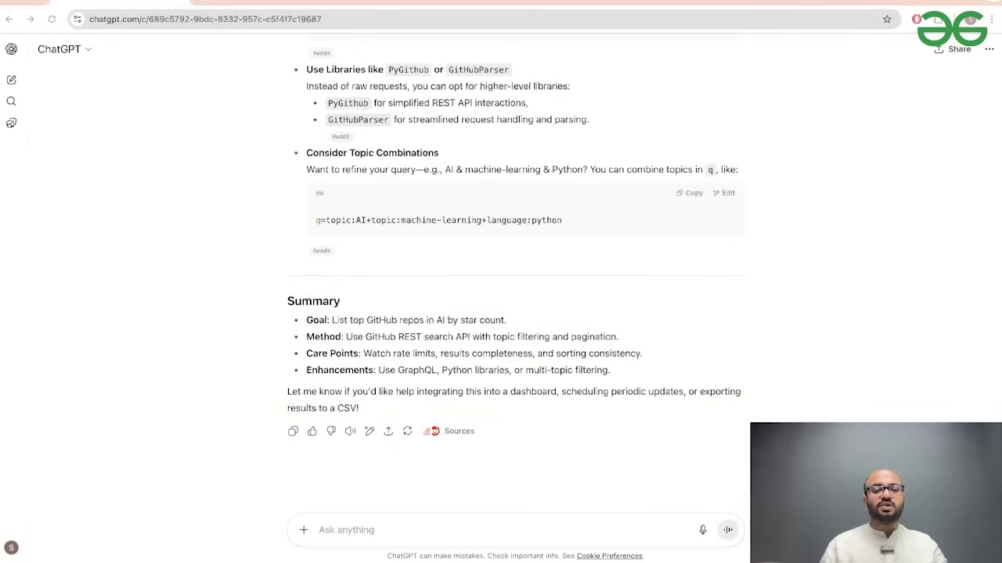
# In a new chat, request 'Help me create a snake game in python for an anime fan.'
pyautogui.click(11, 80)
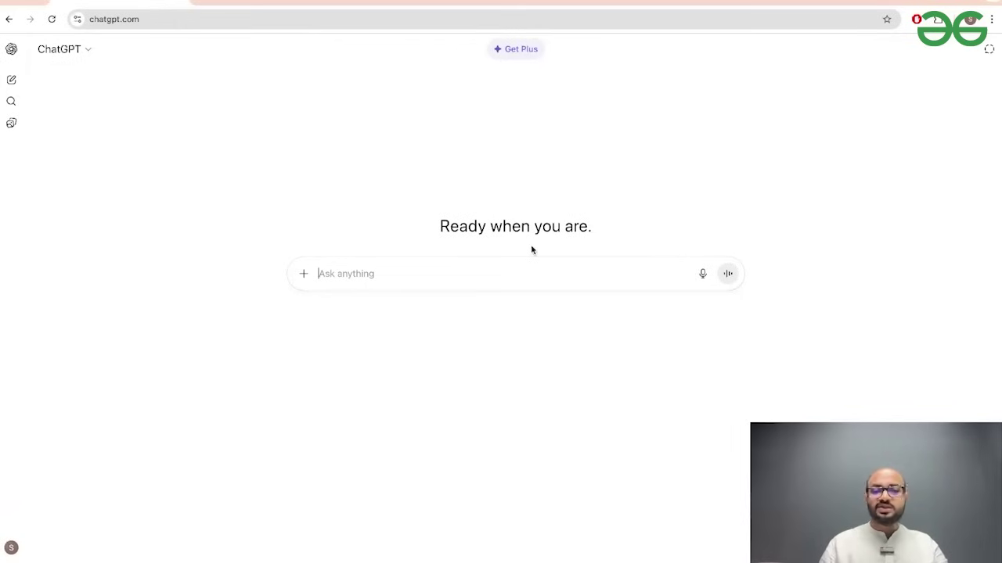
pyautogui.write('Help me create a snake game in python for an anime fan.')
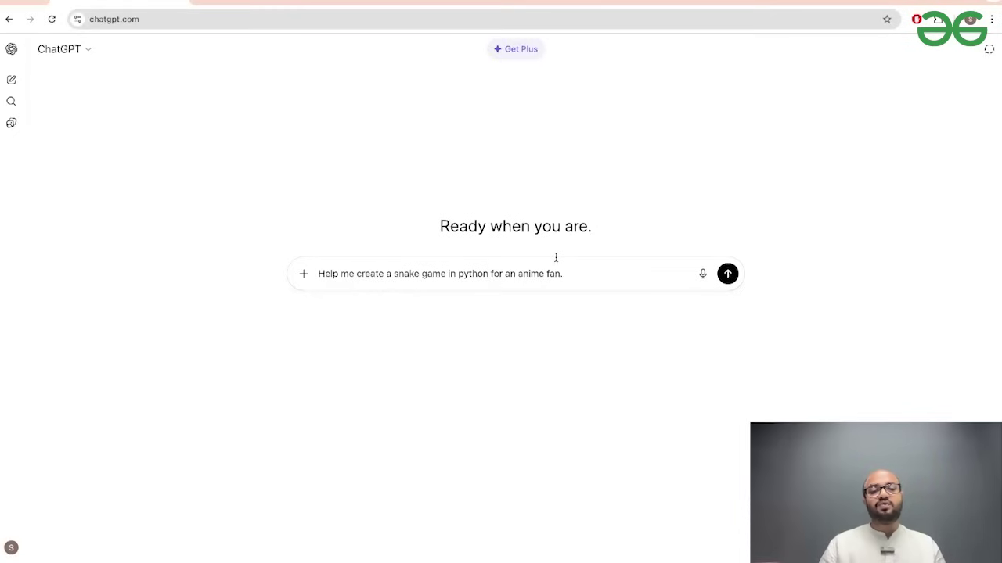
pyautogui.press('Return')
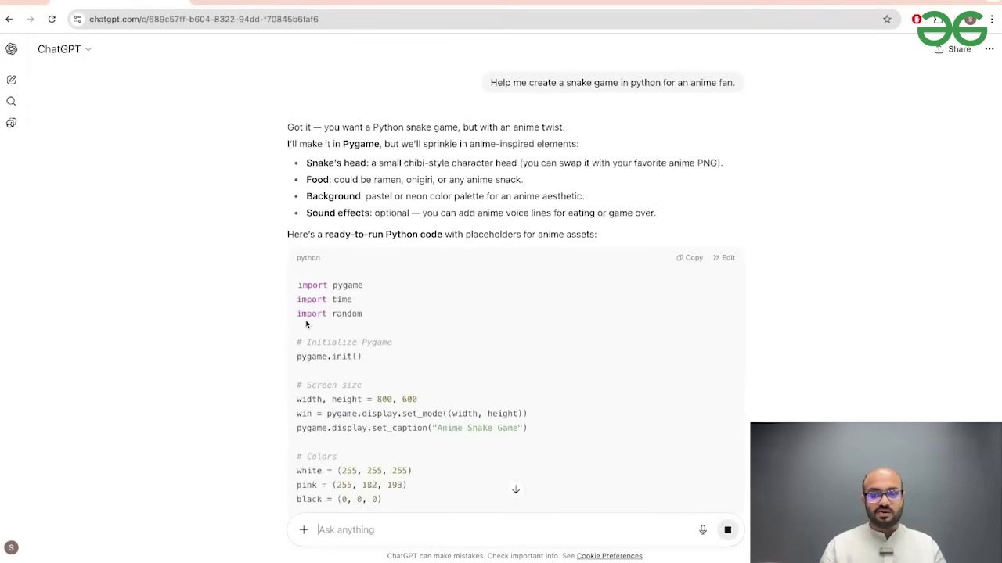
pyautogui.scroll(-3, 306, 327)
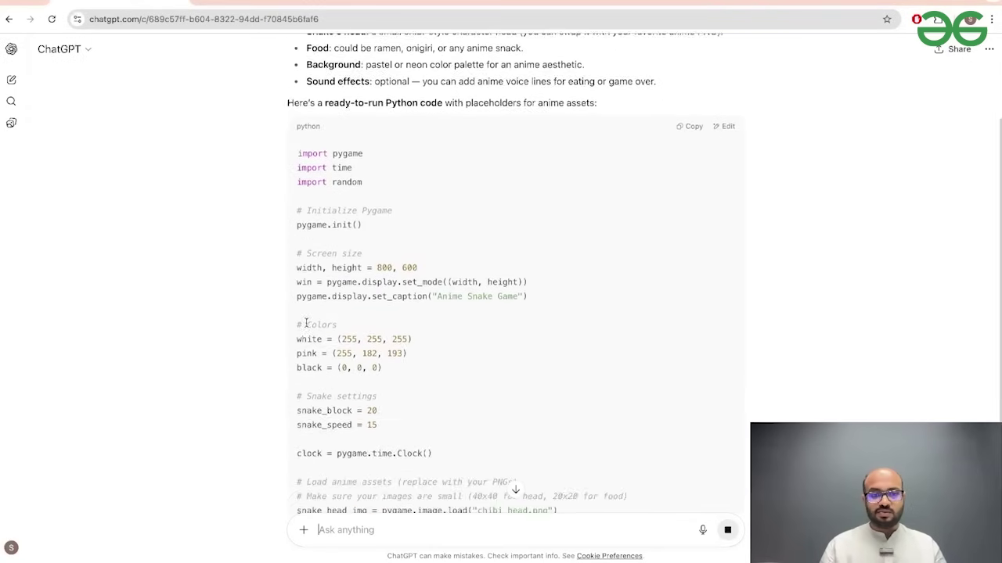
pyautogui.scroll(3, 306, 323)
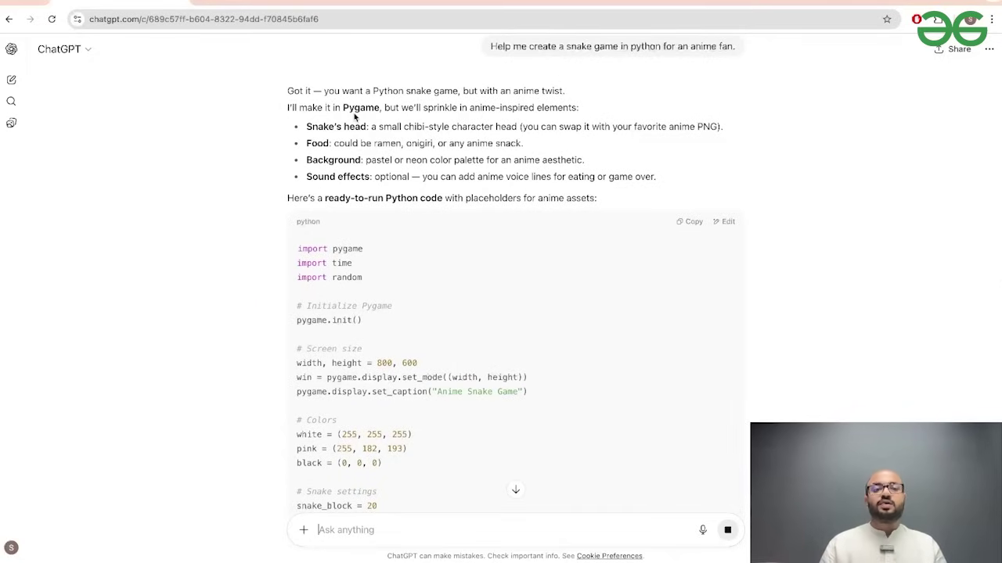
# Highlight the anime-inspired elements: snake head, food and background descriptions
pyautogui.moveTo(286, 107); pyautogui.dragTo(580, 175)
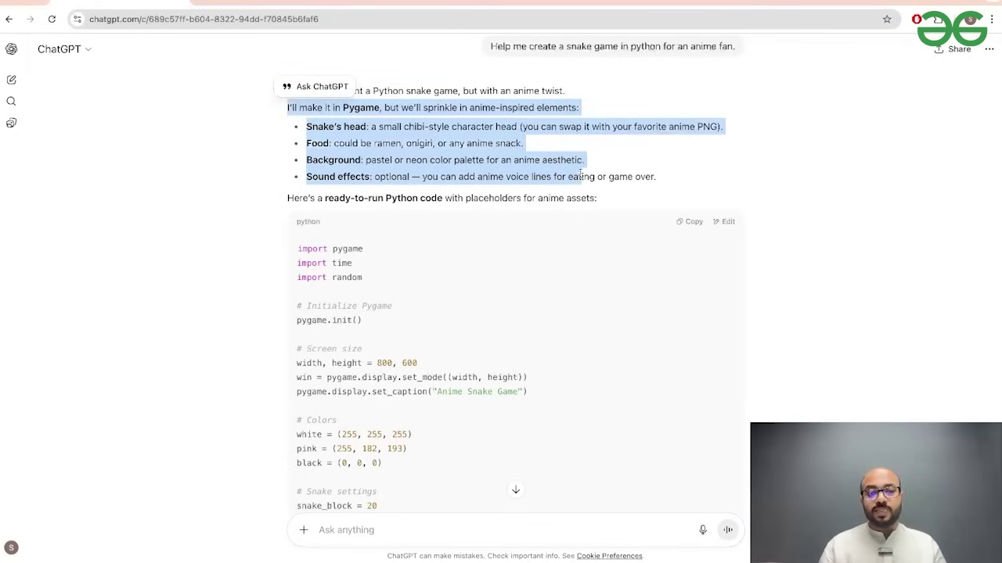
pyautogui.click(399, 125)
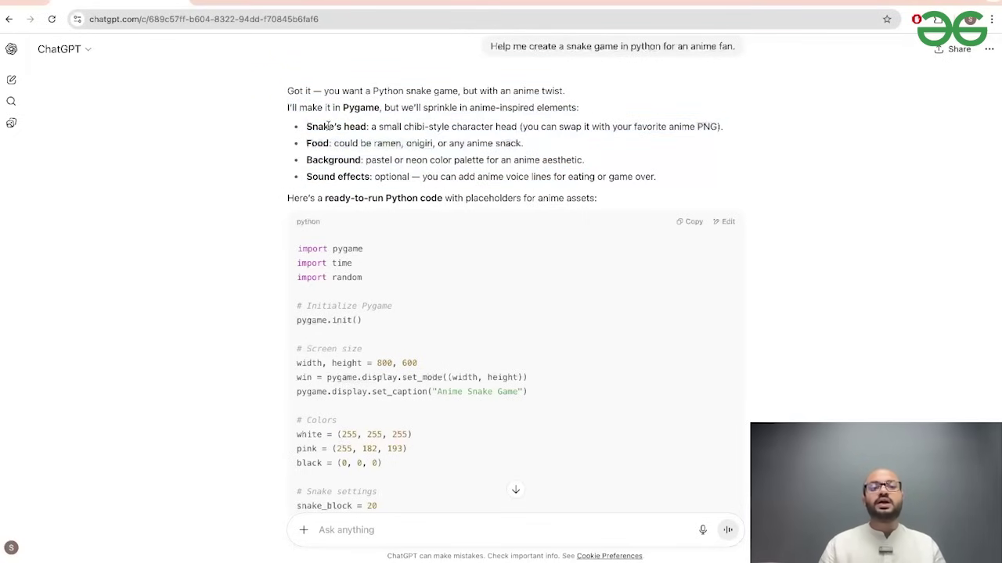
pyautogui.moveTo(327, 126); pyautogui.dragTo(645, 129)
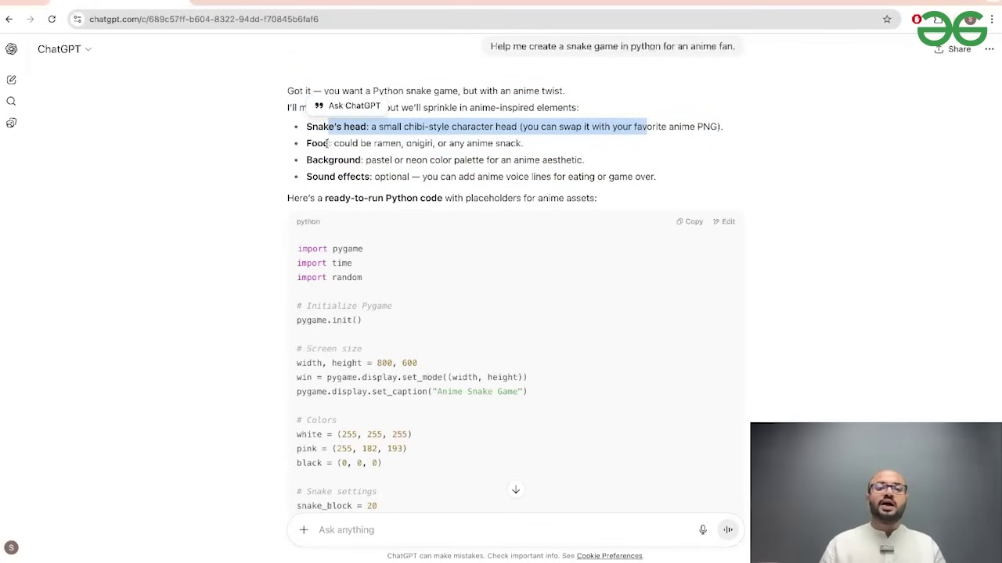
pyautogui.moveTo(317, 143); pyautogui.dragTo(521, 143)
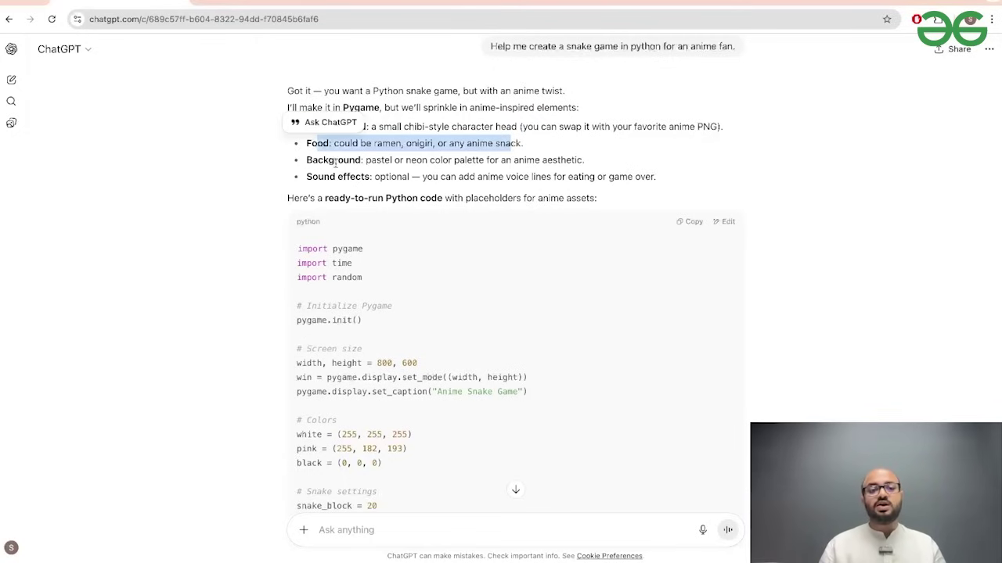
pyautogui.moveTo(334, 159); pyautogui.dragTo(511, 160)
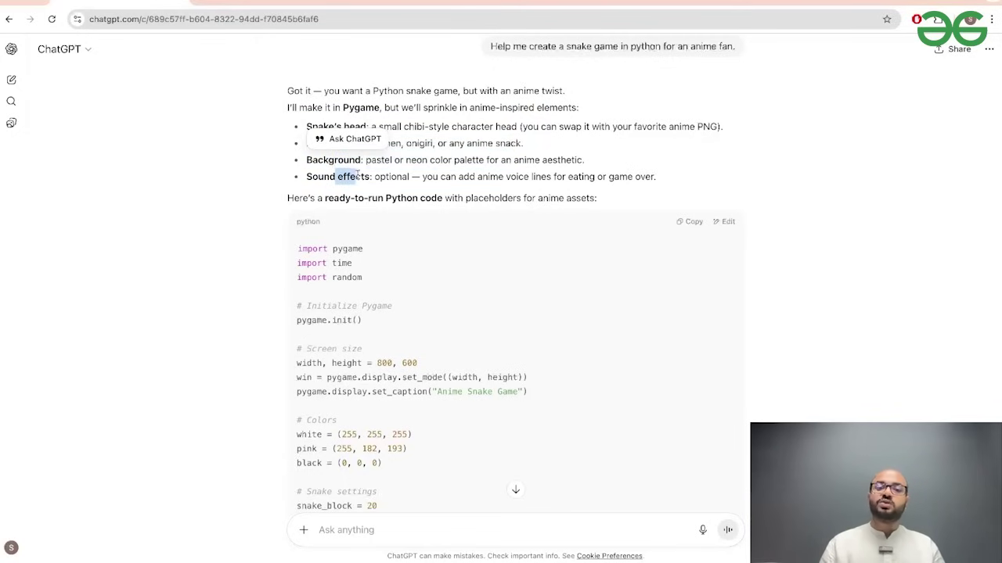
pyautogui.moveTo(342, 177); pyautogui.dragTo(529, 177)
# Scroll through the Pygame code down to the Naruto-themed version offer
pyautogui.scroll(-2, 526, 178)
pyautogui.scroll(-2, 526, 179)
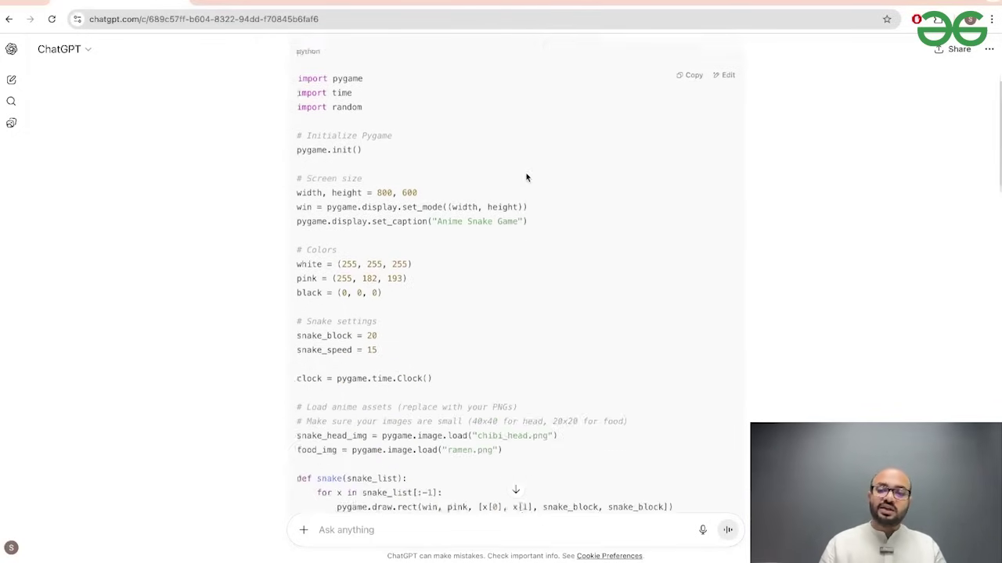
pyautogui.scroll(-4, 527, 176)
pyautogui.scroll(-2, 527, 174)
pyautogui.scroll(-3, 526, 173)
pyautogui.scroll(-3, 526, 174)
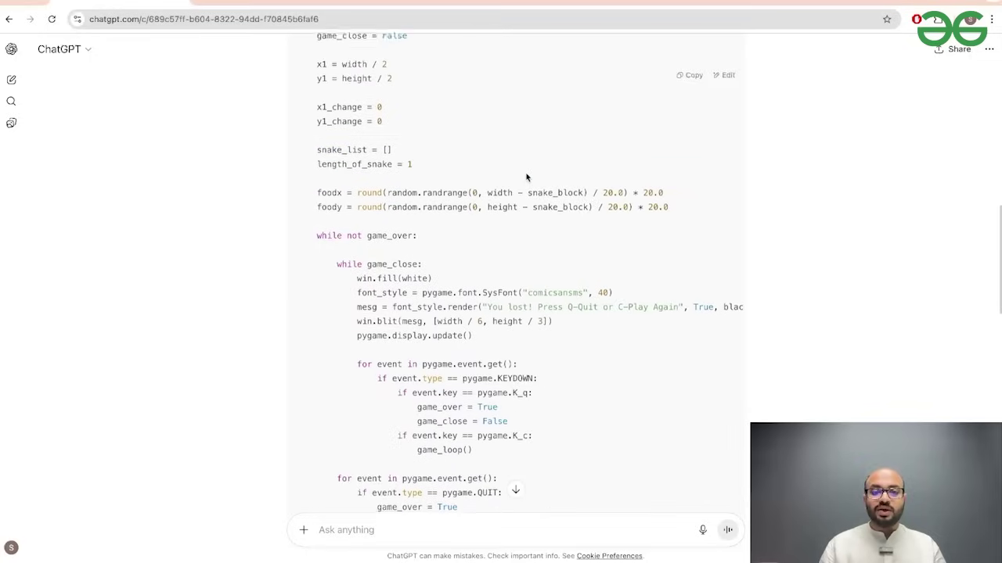
pyautogui.scroll(-4, 527, 175)
pyautogui.scroll(-4, 527, 177)
pyautogui.scroll(-2, 527, 179)
pyautogui.scroll(-4, 527, 178)
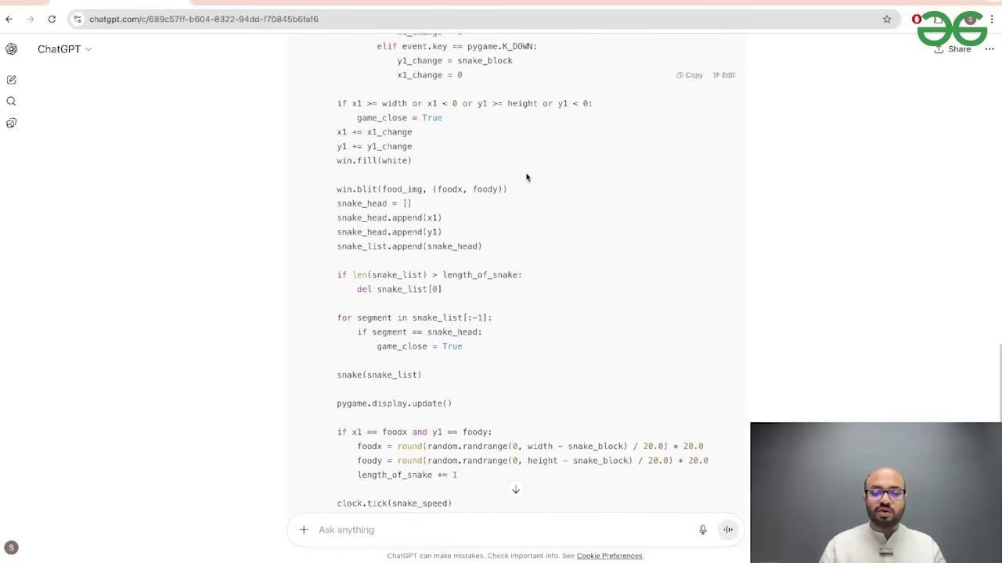
pyautogui.scroll(-4, 526, 179)
pyautogui.scroll(-1, 527, 178)
pyautogui.scroll(-1, 527, 179)
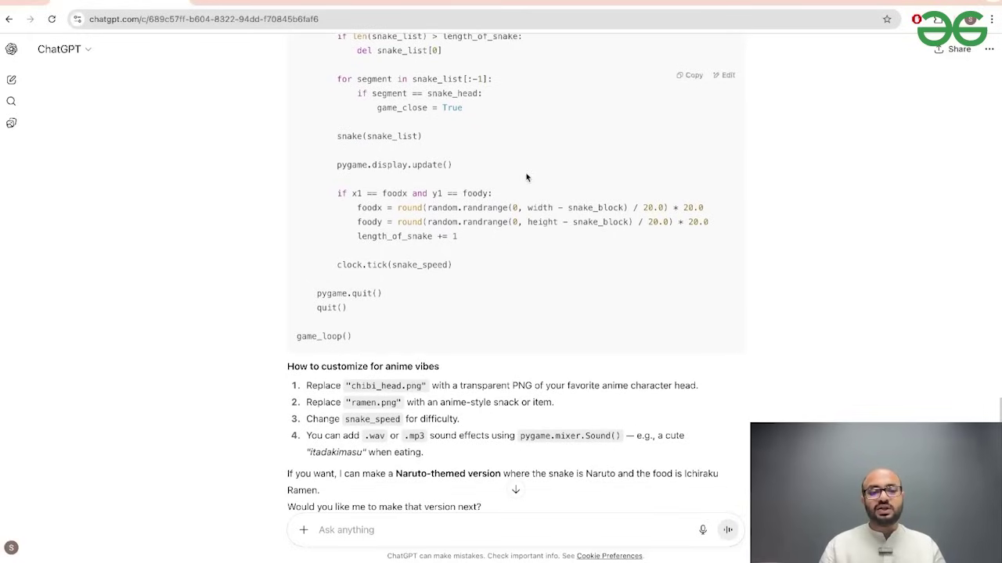
pyautogui.scroll(-2, 480, 295)
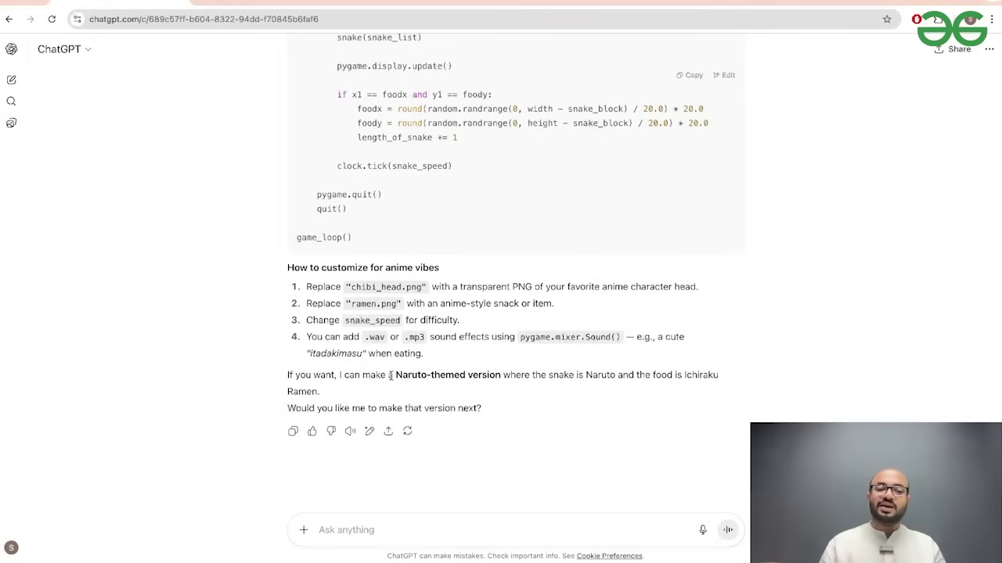
pyautogui.moveTo(397, 374); pyautogui.dragTo(579, 372)
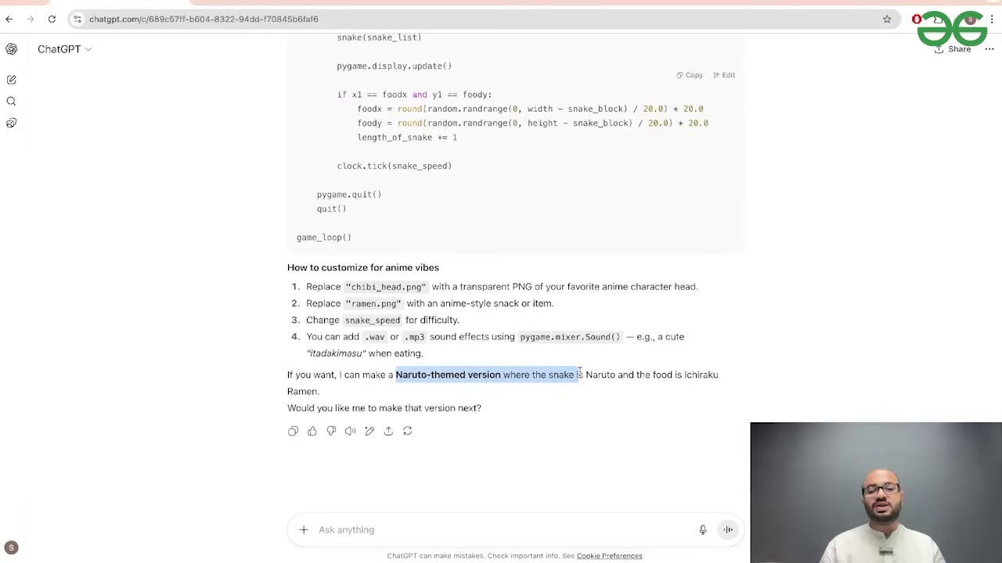
pyautogui.click(620, 375)
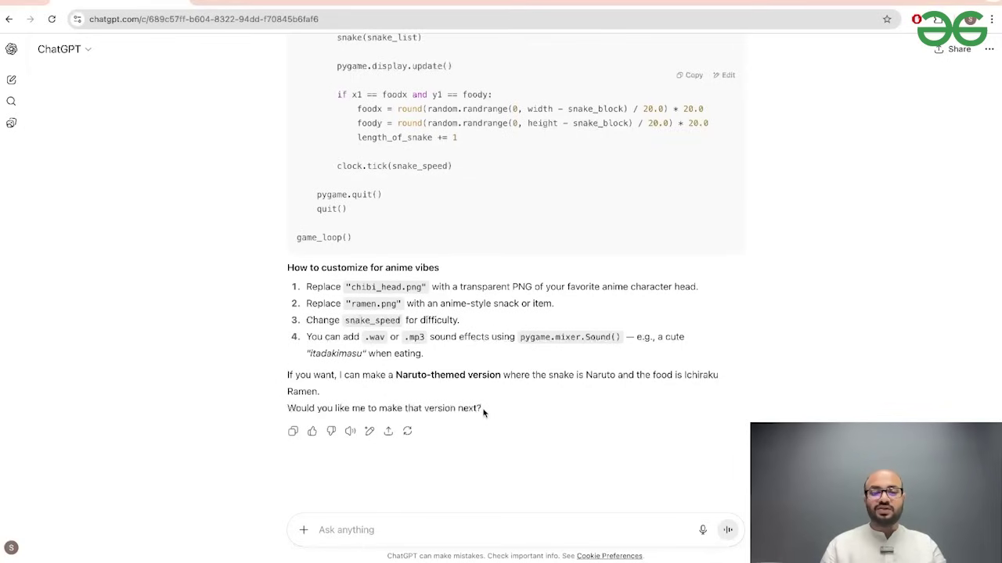
# Reply 'Yes, go ahead.' to get the Naruto-themed snake game
pyautogui.write('Yes,')
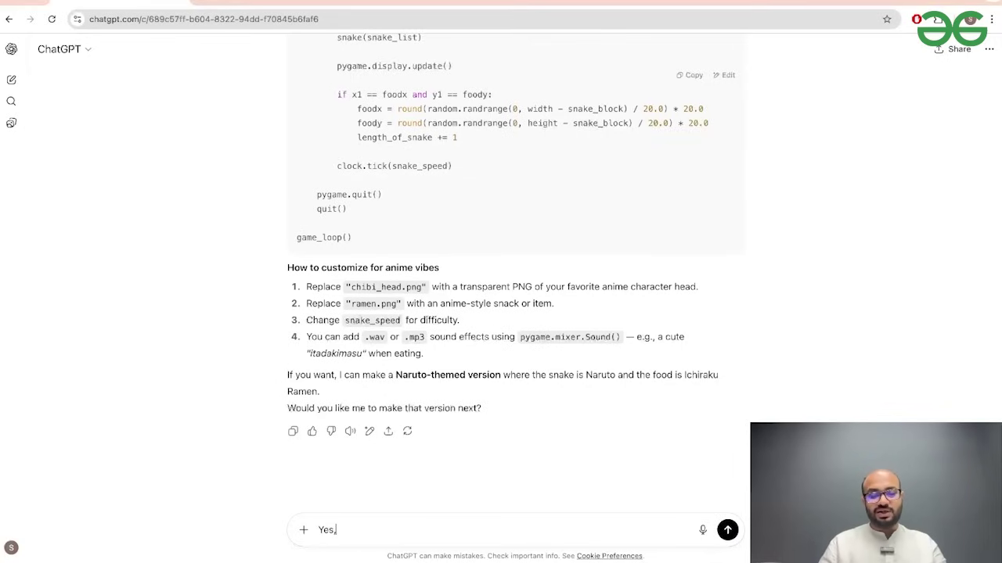
pyautogui.write(' go ahead.')
pyautogui.press('Return')
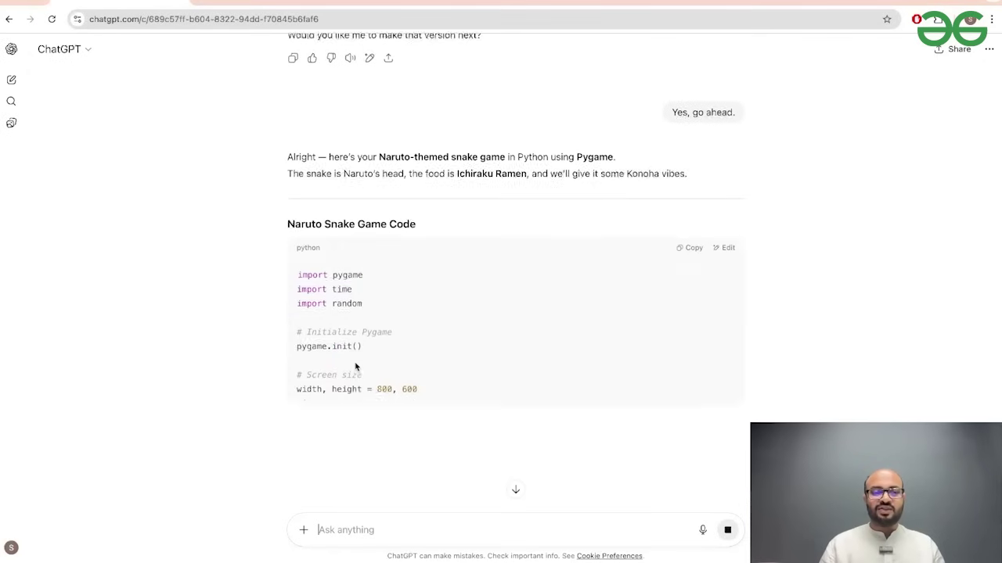
pyautogui.scroll(-2, 348, 364)
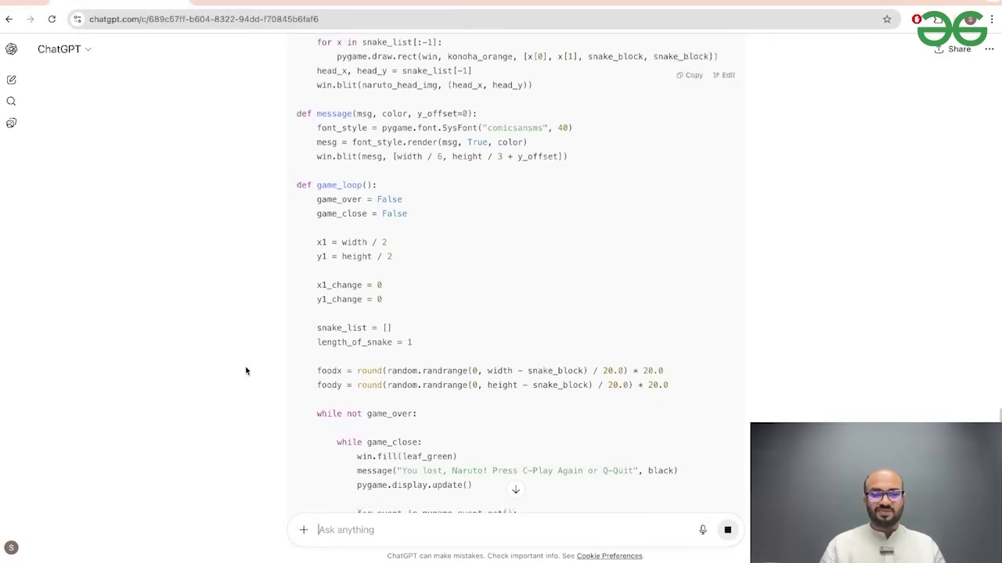
# Review the Naruto code's image assets naruto_head.png and ichiraku_ramen.png
pyautogui.scroll(2, 246, 371)
pyautogui.scroll(3, 245, 371)
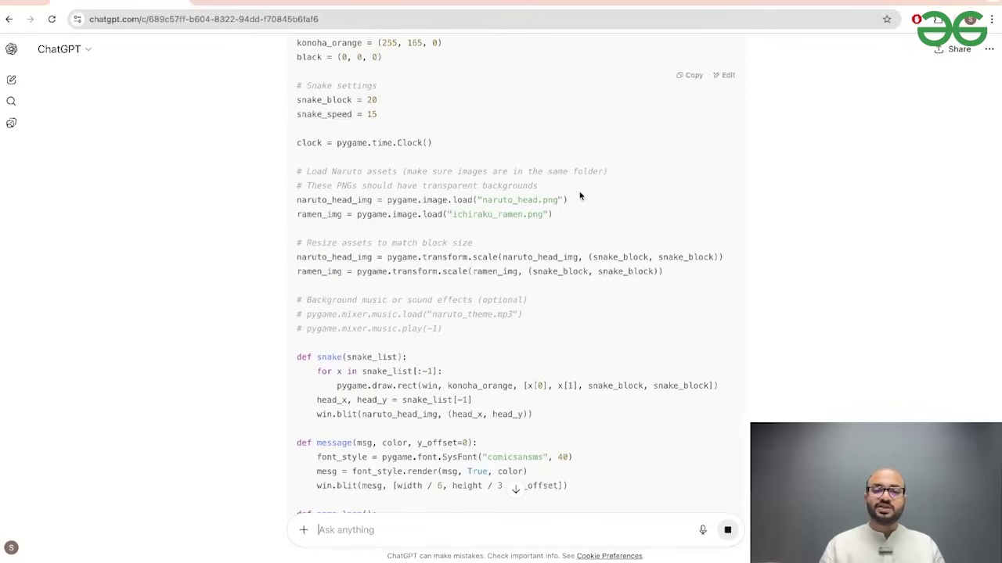
pyautogui.moveTo(569, 201); pyautogui.dragTo(475, 201)
pyautogui.moveTo(565, 221); pyautogui.dragTo(443, 218)
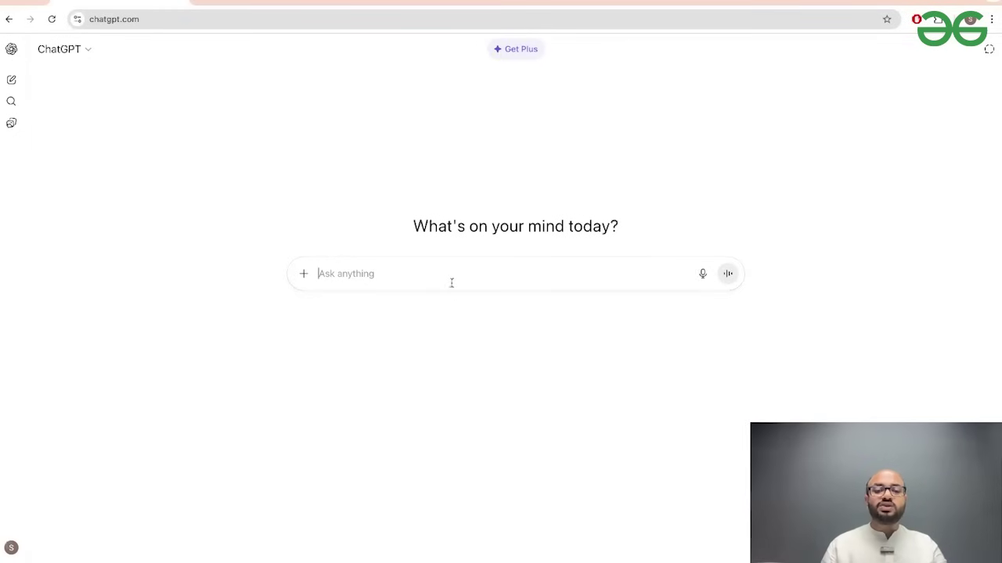
# Submit the prompt for healthcare AI project ideas, each with step-by-step Python implementation
pyautogui.write('Give me awesome project ideas for AI usecases in the healthcare industry. For each provide a detailed step-by-step to implement the usecases in python.')
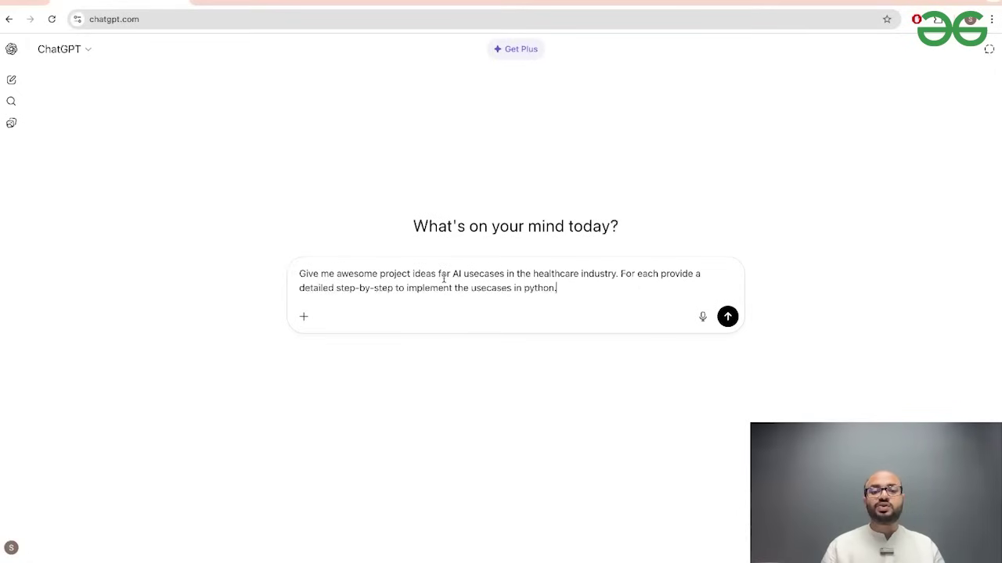
pyautogui.moveTo(453, 274); pyautogui.dragTo(609, 273)
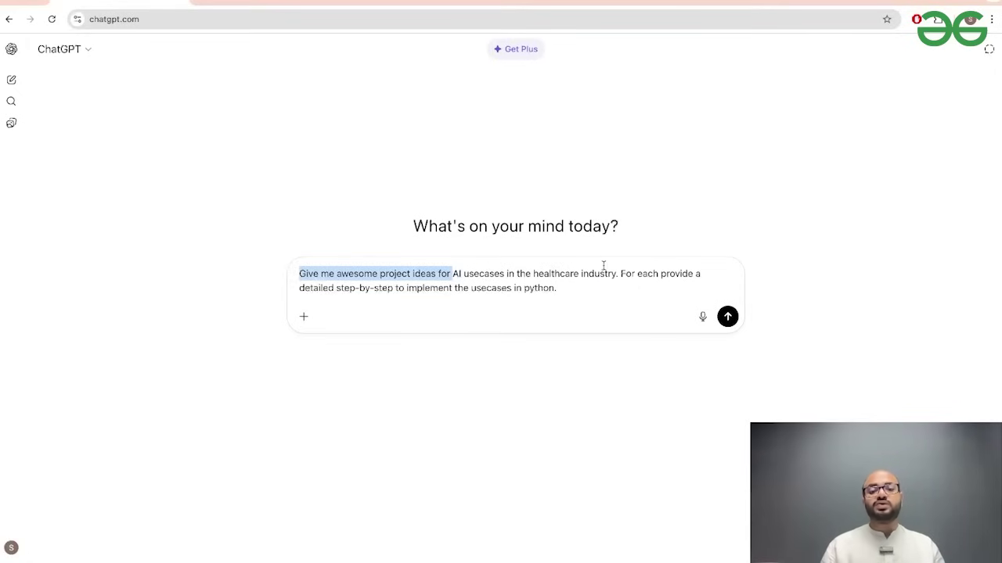
pyautogui.click(628, 288)
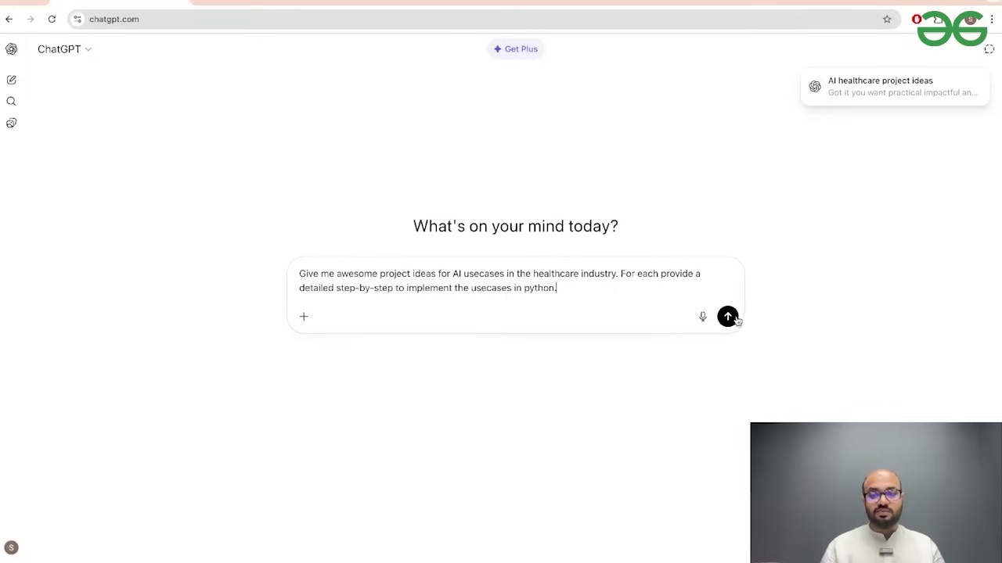
pyautogui.click(730, 317)
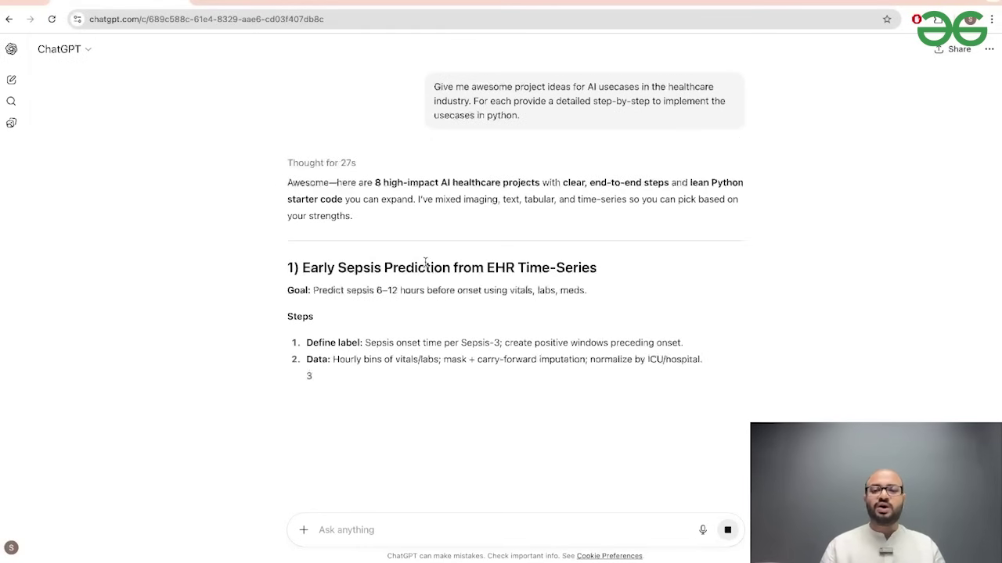
# Expand the 27-second reasoning and highlight the Early Sepsis Prediction heading and steps
pyautogui.click(347, 162)
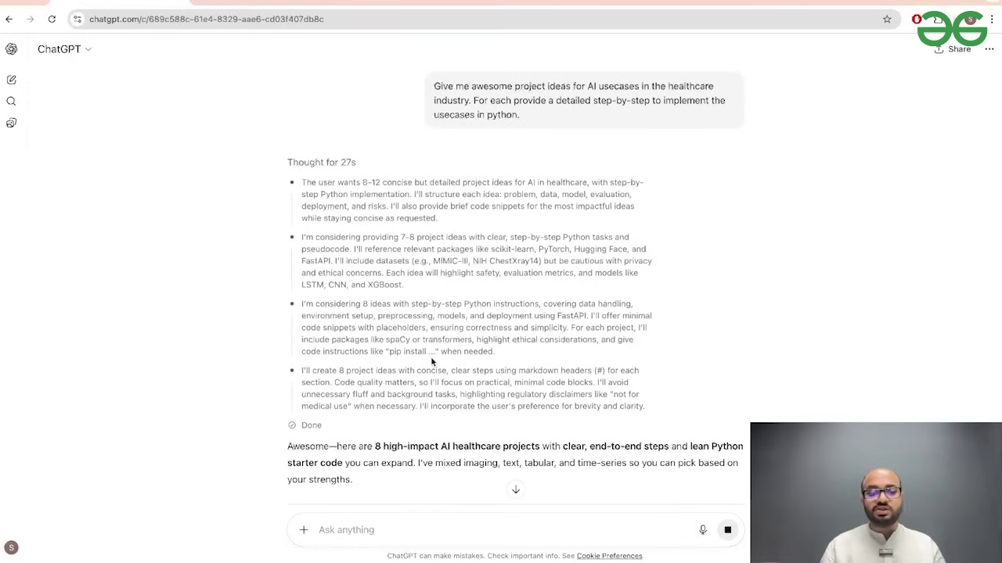
pyautogui.scroll(-1, 353, 381)
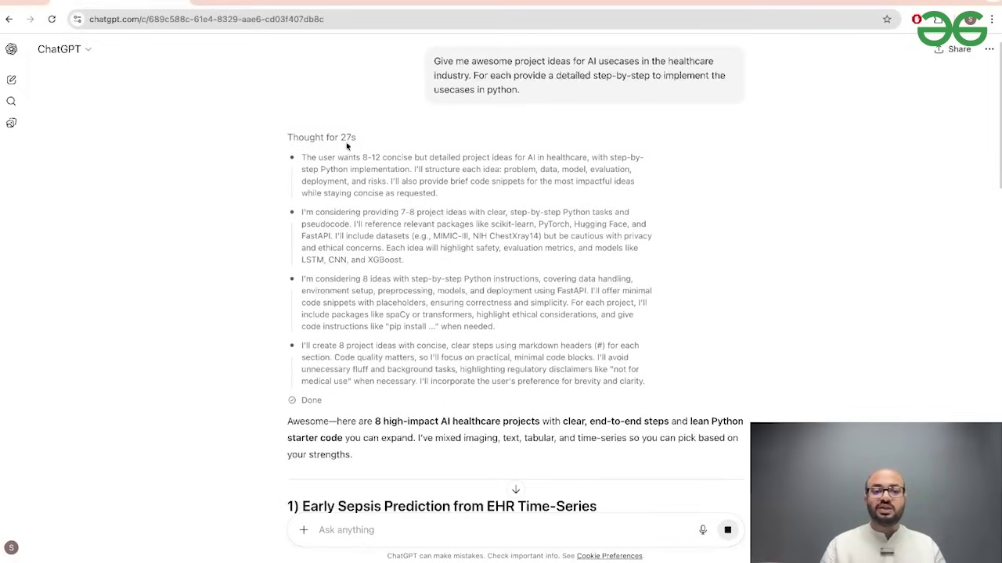
pyautogui.scroll(-4, 332, 252)
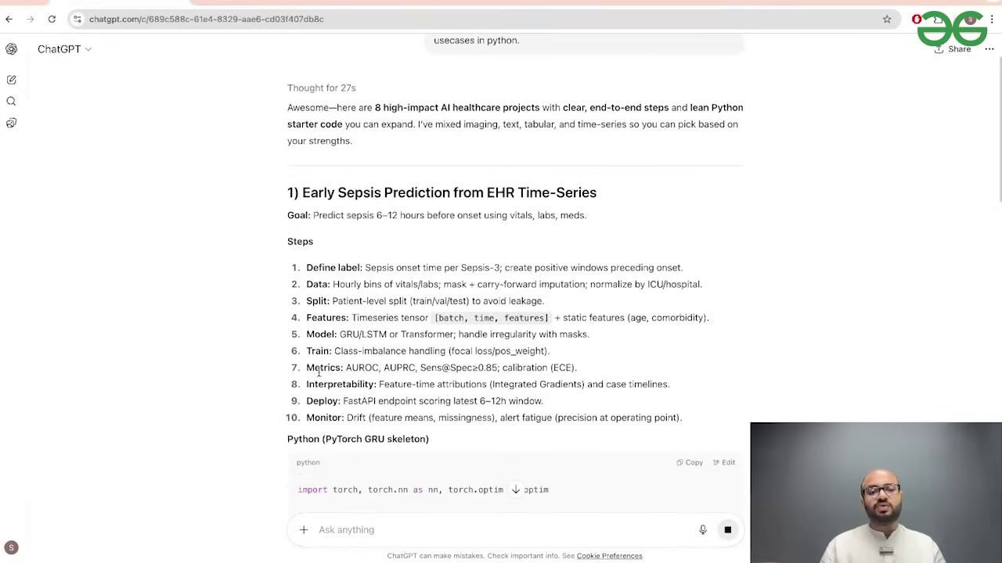
pyautogui.scroll(-2, 321, 352)
pyautogui.scroll(-1, 319, 372)
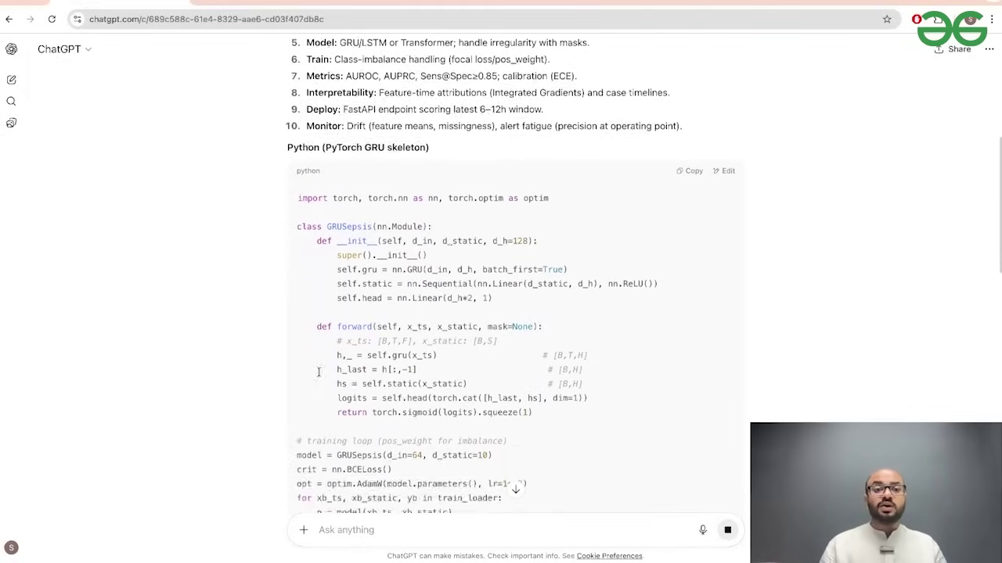
pyautogui.scroll(3, 310, 253)
pyautogui.moveTo(311, 133); pyautogui.dragTo(705, 137)
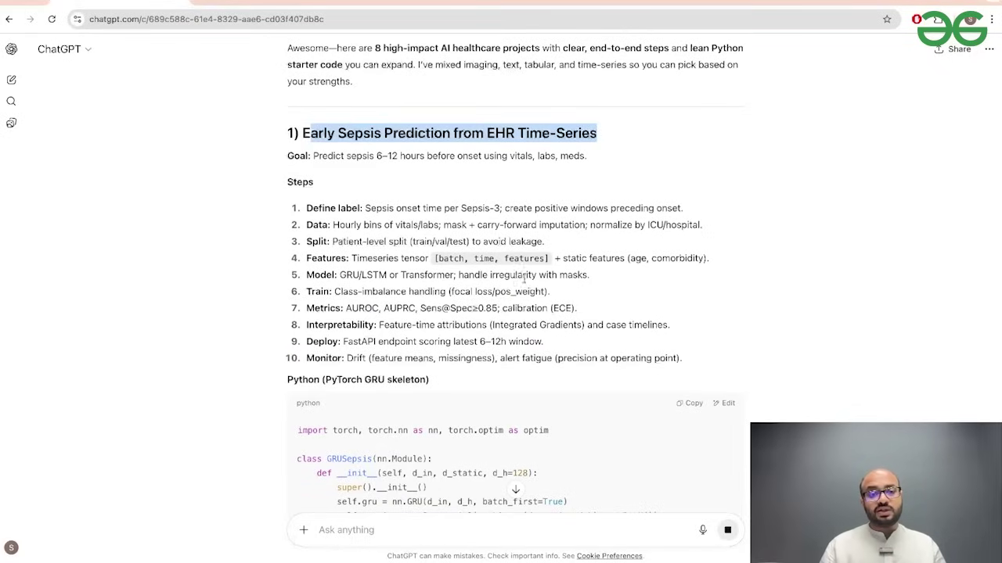
pyautogui.moveTo(296, 208); pyautogui.dragTo(547, 291)
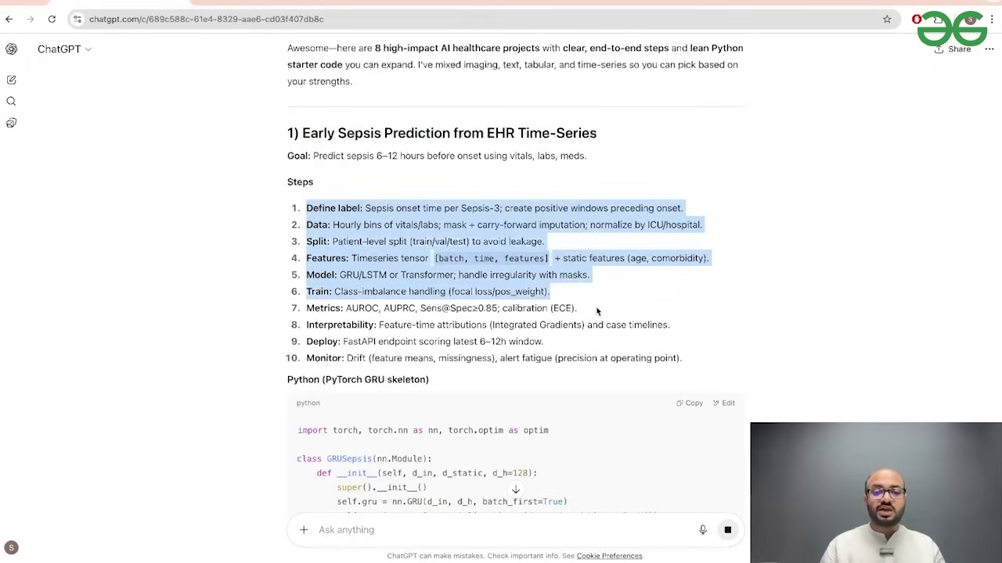
pyautogui.click(596, 312)
# Scroll through the remaining healthcare projects down to the production add-ons
pyautogui.scroll(-4, 597, 312)
pyautogui.scroll(-1, 596, 311)
pyautogui.scroll(-2, 596, 312)
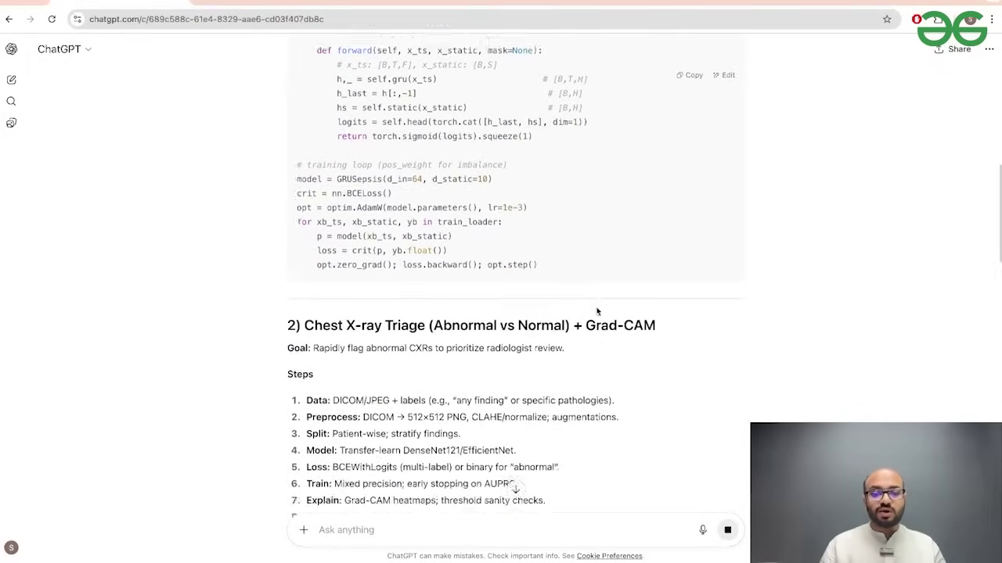
pyautogui.scroll(-3, 596, 311)
pyautogui.scroll(-6, 596, 312)
pyautogui.scroll(-1, 597, 312)
pyautogui.scroll(-4, 596, 312)
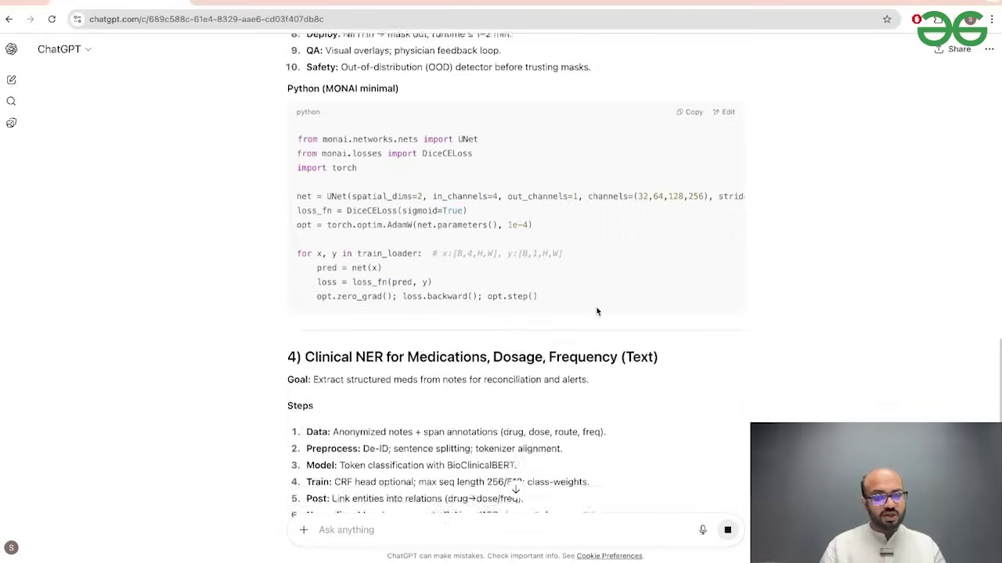
pyautogui.scroll(-8, 596, 312)
pyautogui.scroll(-1, 596, 311)
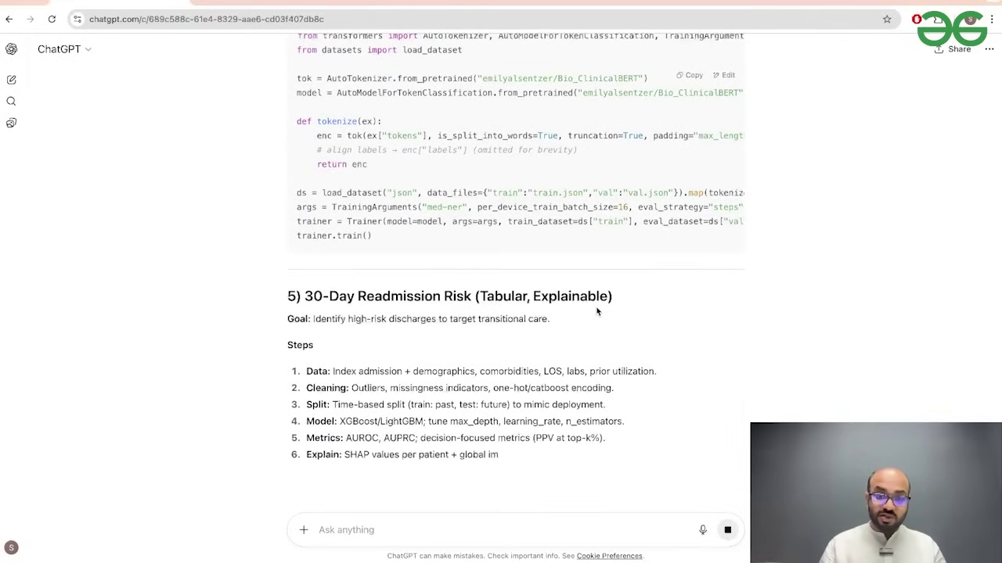
pyautogui.scroll(-1, 302, 289)
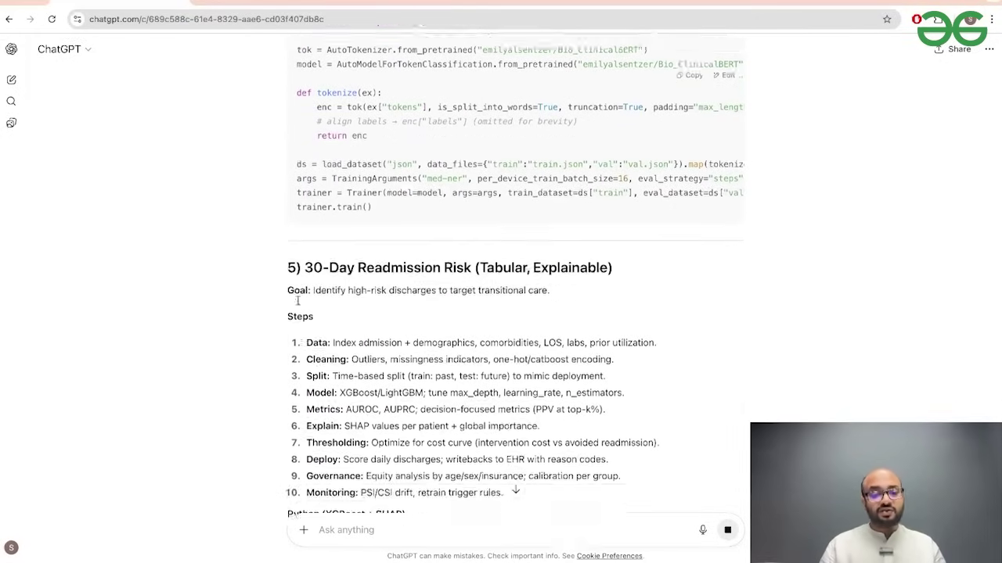
pyautogui.scroll(-2, 302, 297)
pyautogui.scroll(-3, 298, 304)
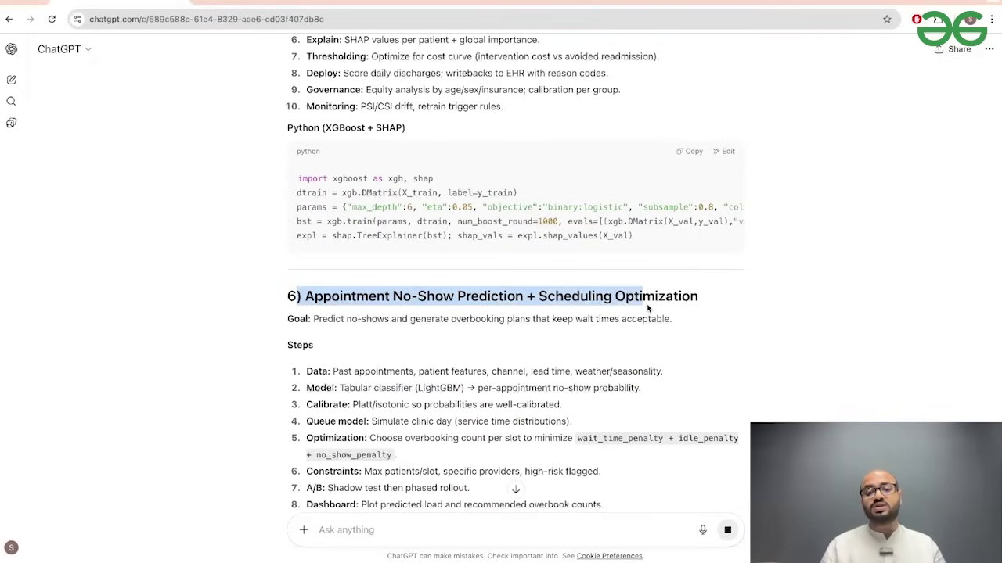
pyautogui.scroll(-2, 647, 304)
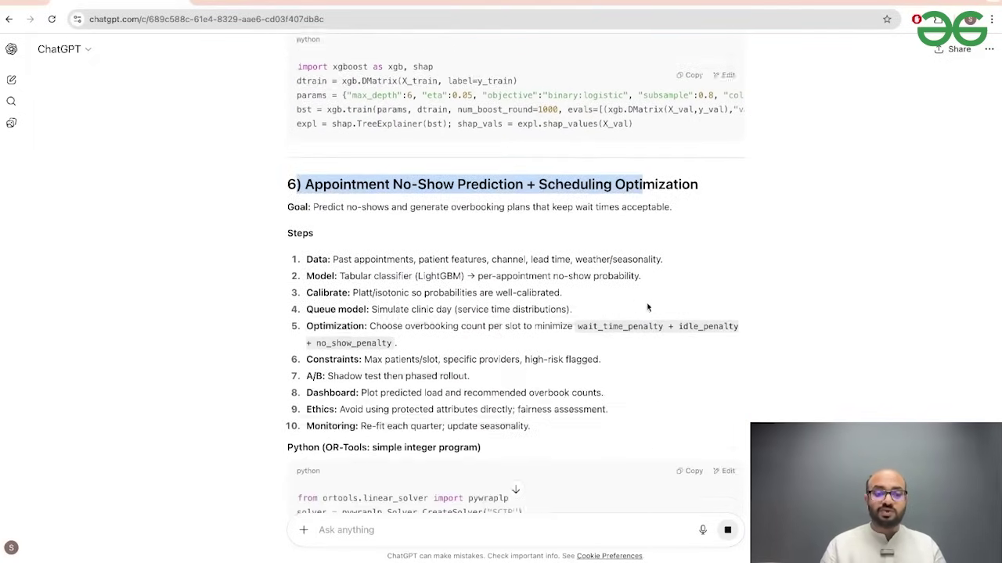
pyautogui.scroll(-3, 646, 305)
pyautogui.scroll(-1, 646, 307)
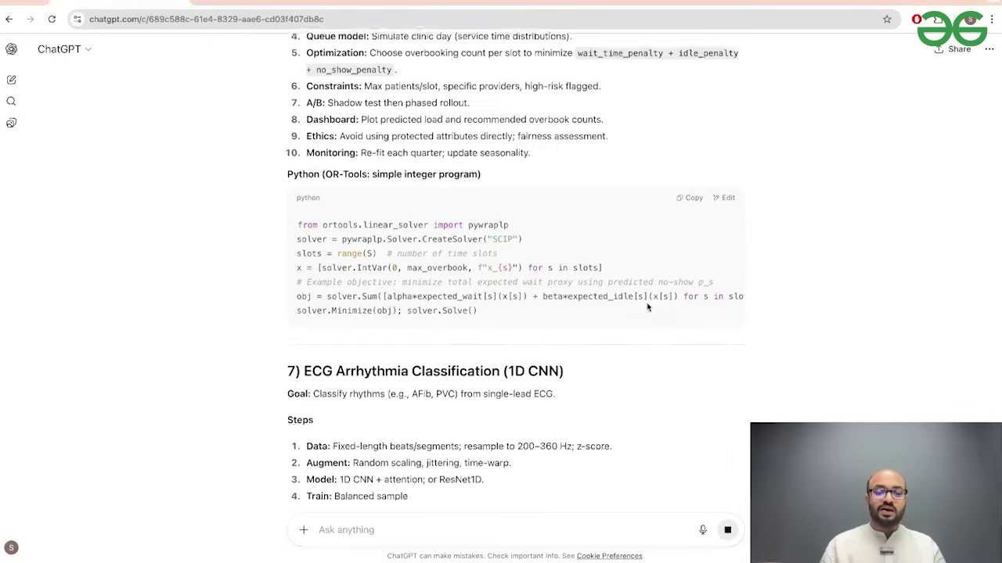
pyautogui.scroll(-2, 646, 307)
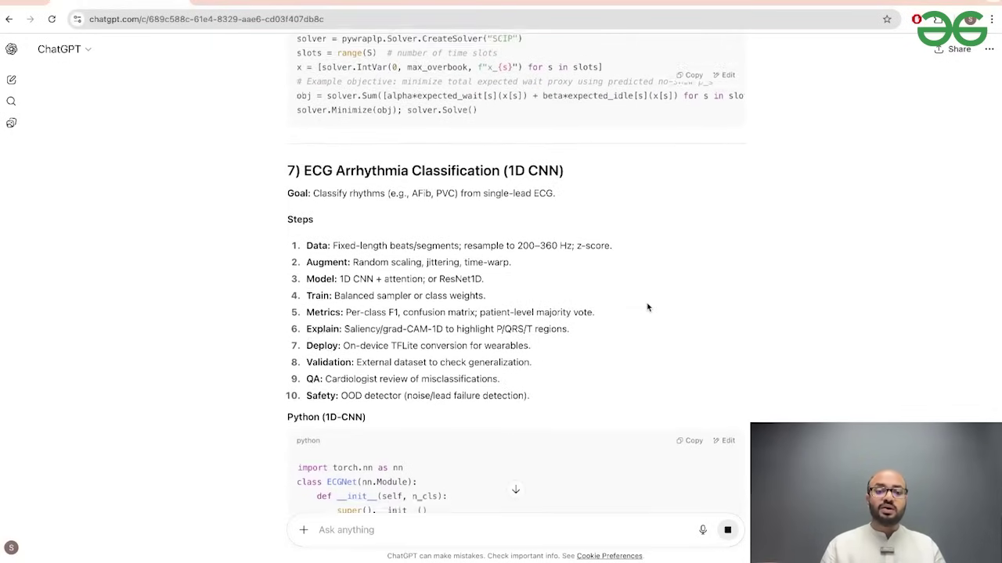
pyautogui.scroll(-2, 647, 306)
pyautogui.scroll(-1, 646, 307)
pyautogui.scroll(-1, 647, 306)
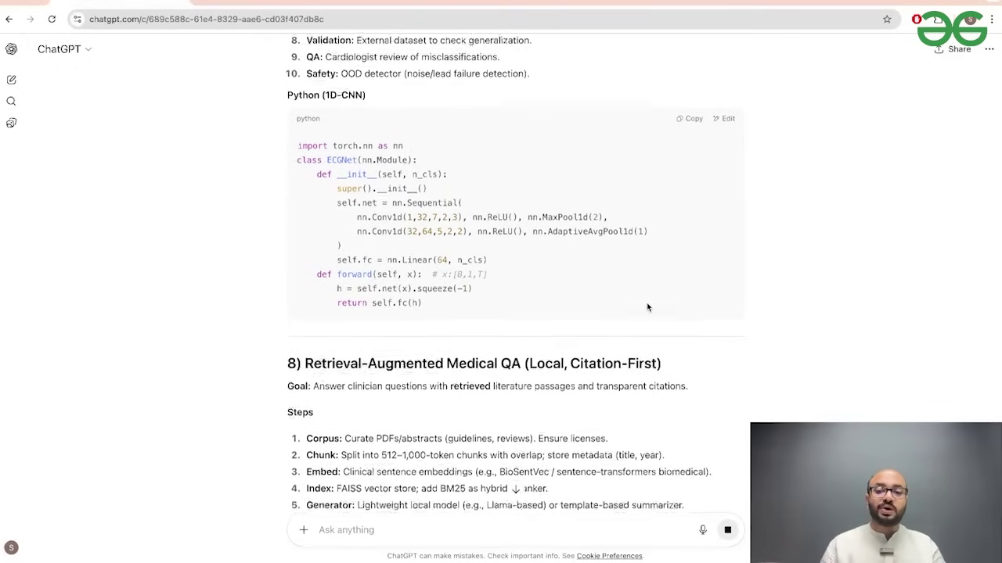
pyautogui.scroll(-1, 647, 307)
pyautogui.scroll(-1, 646, 307)
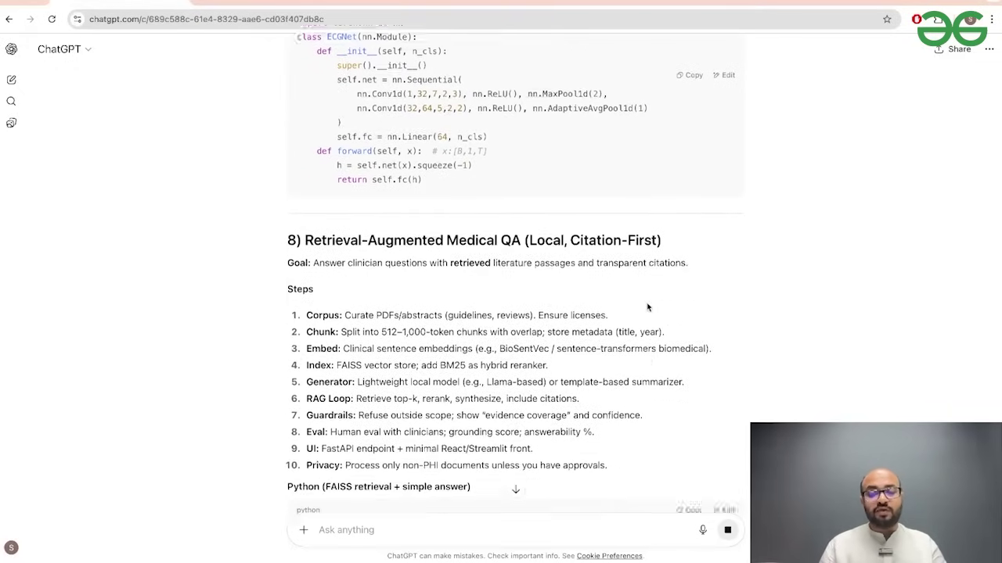
pyautogui.scroll(-3, 646, 307)
pyautogui.scroll(-2, 646, 307)
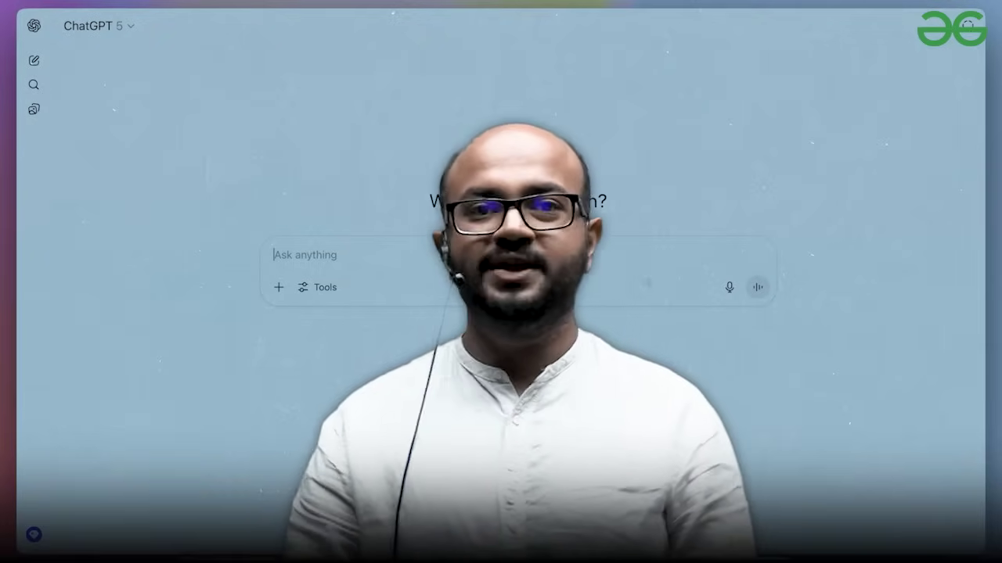
# Check the GPT-5 model list, then send the stack-ranking and prototyping feedback request
pyautogui.click(117, 26)
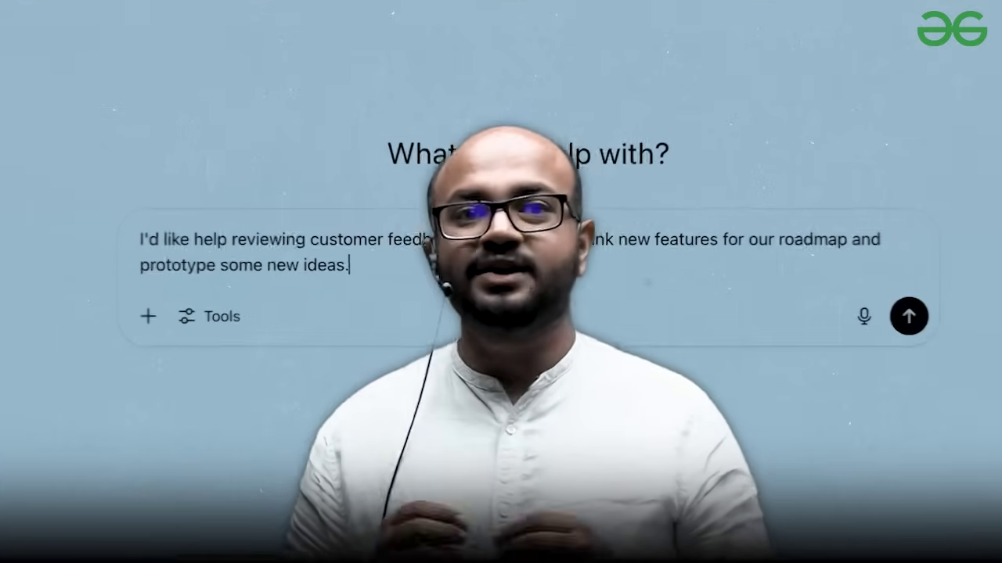
pyautogui.press('Return')
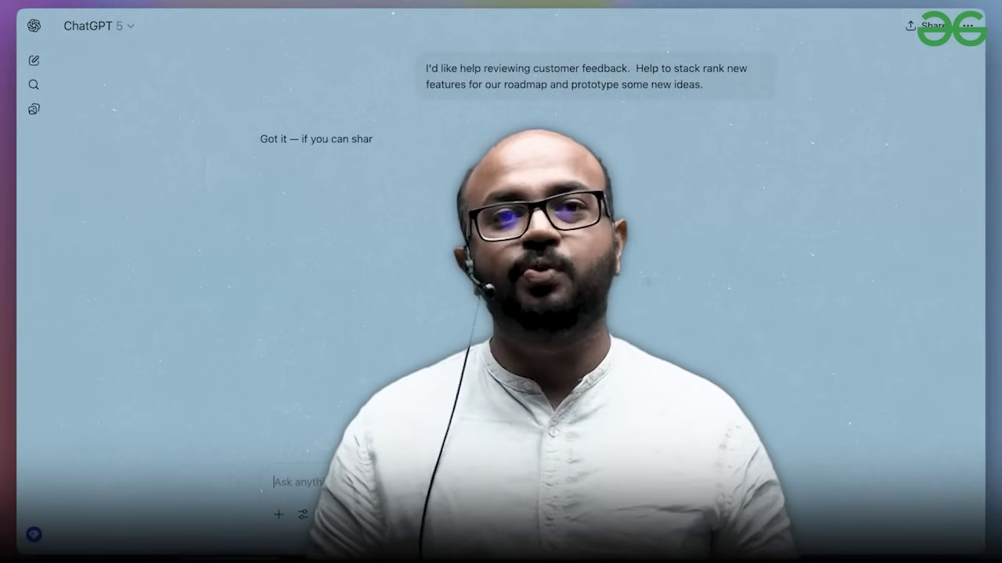